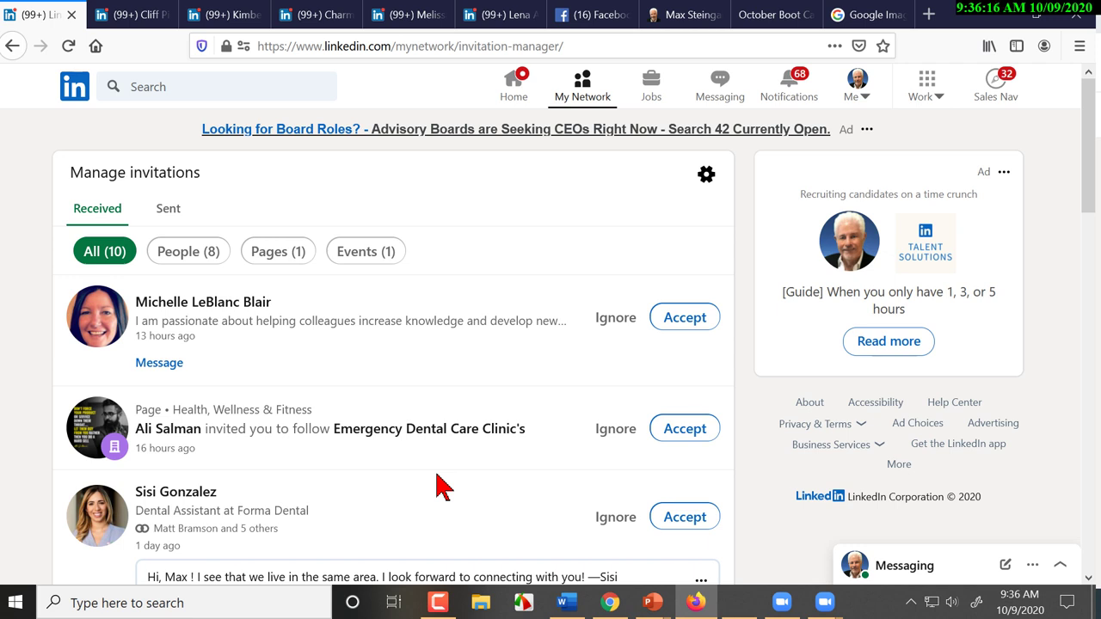
Step: Open Sales Navigator from LinkedIn and bring up the full set of lead search filters
{"action": "left_click", "coordinate": [992, 87]}
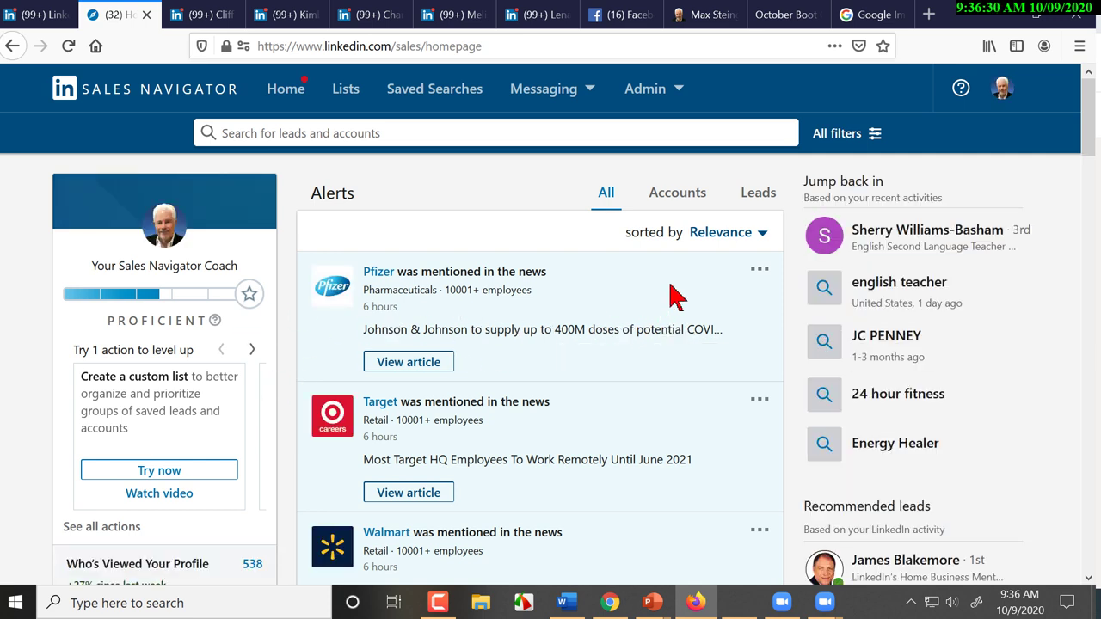
{"action": "left_click", "coordinate": [874, 133]}
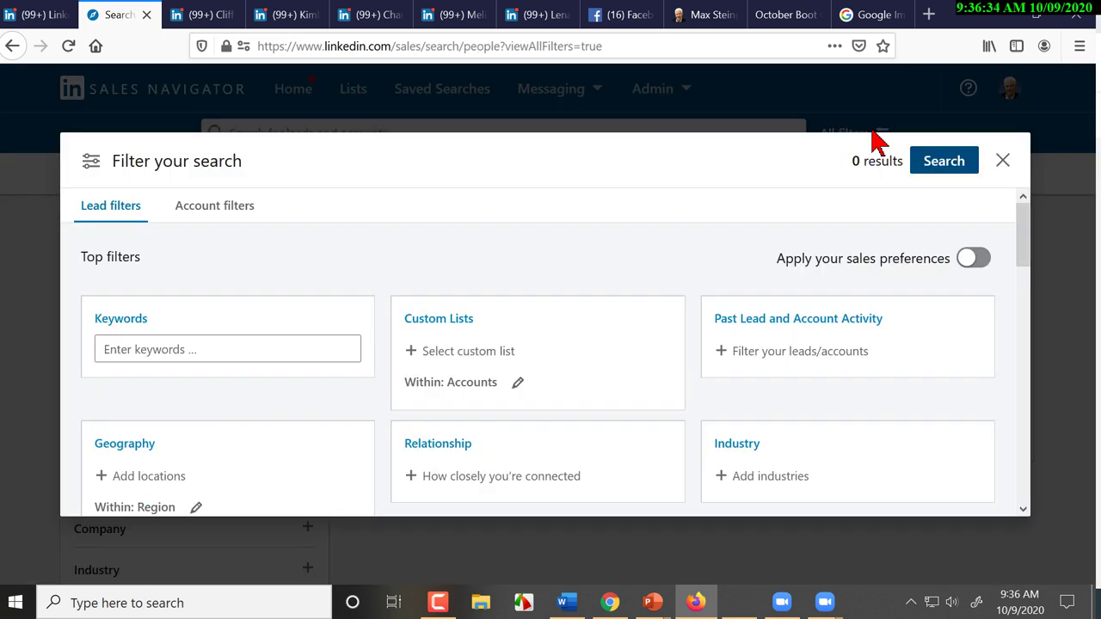
{"action": "left_click", "coordinate": [257, 360]}
{"action": "scroll", "coordinate": [261, 360], "scroll_direction": "down", "scroll_amount": 2}
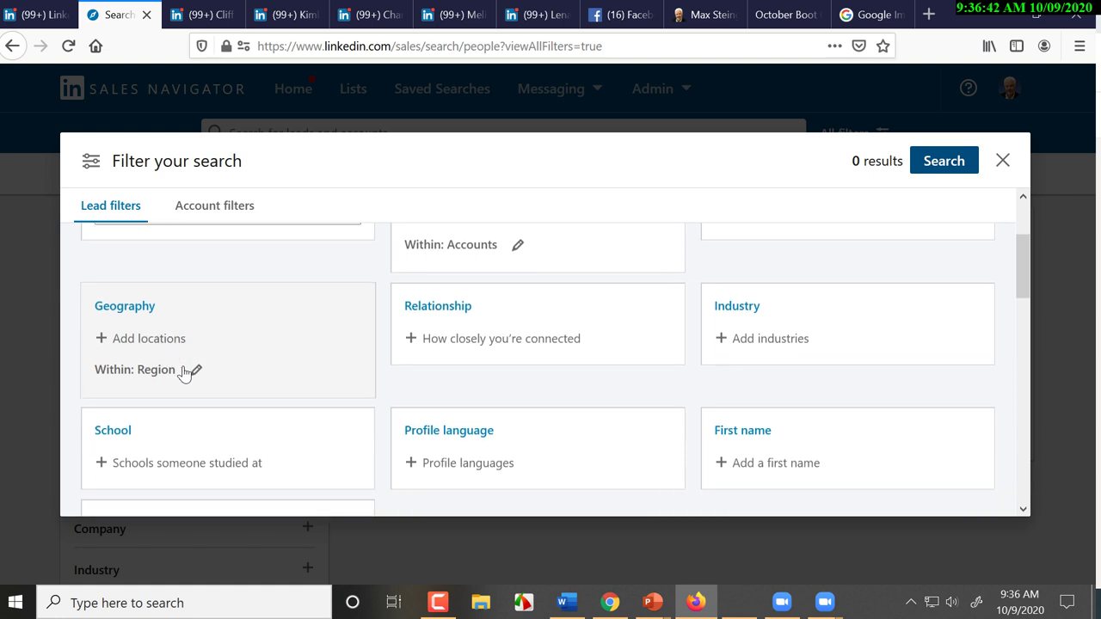
{"action": "scroll", "coordinate": [184, 372], "scroll_direction": "down", "scroll_amount": 2}
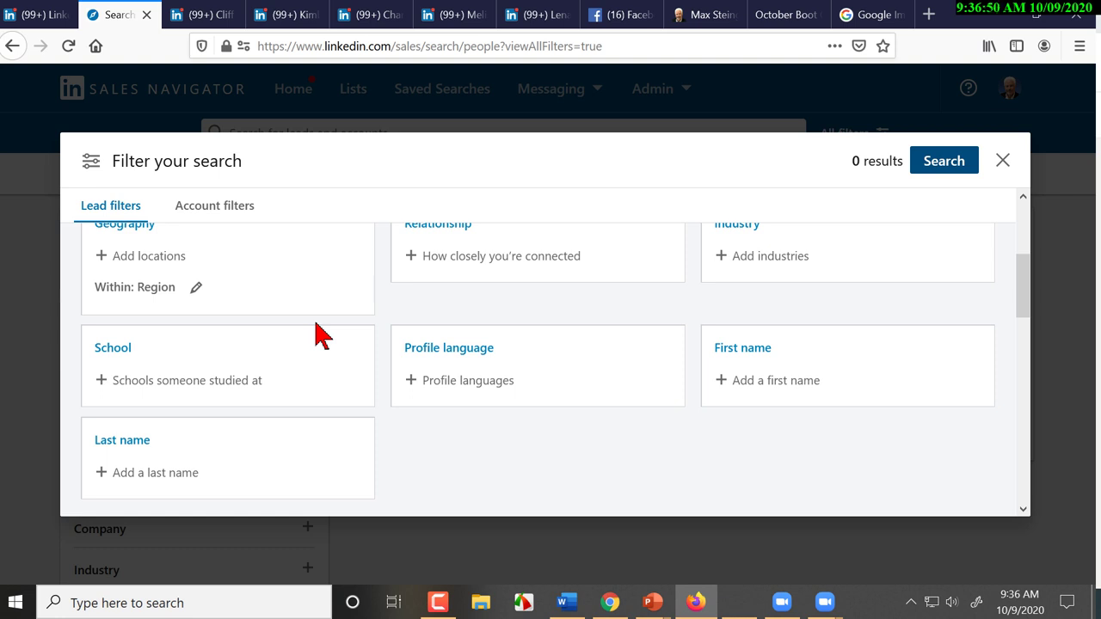
{"action": "scroll", "coordinate": [318, 334], "scroll_direction": "up", "scroll_amount": 4}
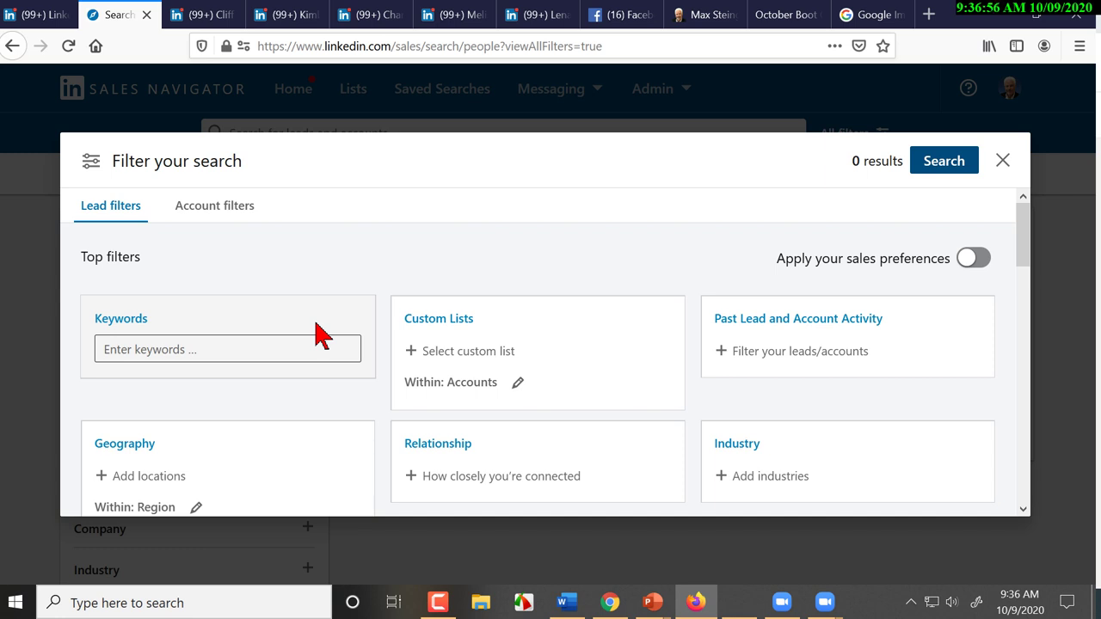
Step: Enter RETAIL SALES as the keywords of the lead search
{"action": "left_click", "coordinate": [197, 347]}
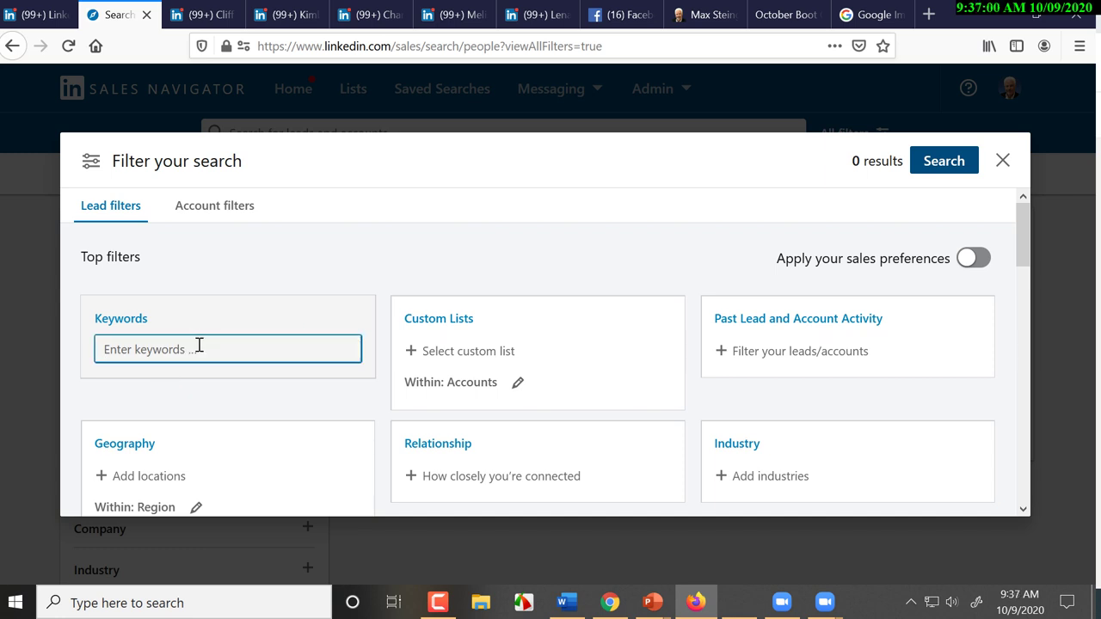
{"action": "type", "text": "RETAI"}
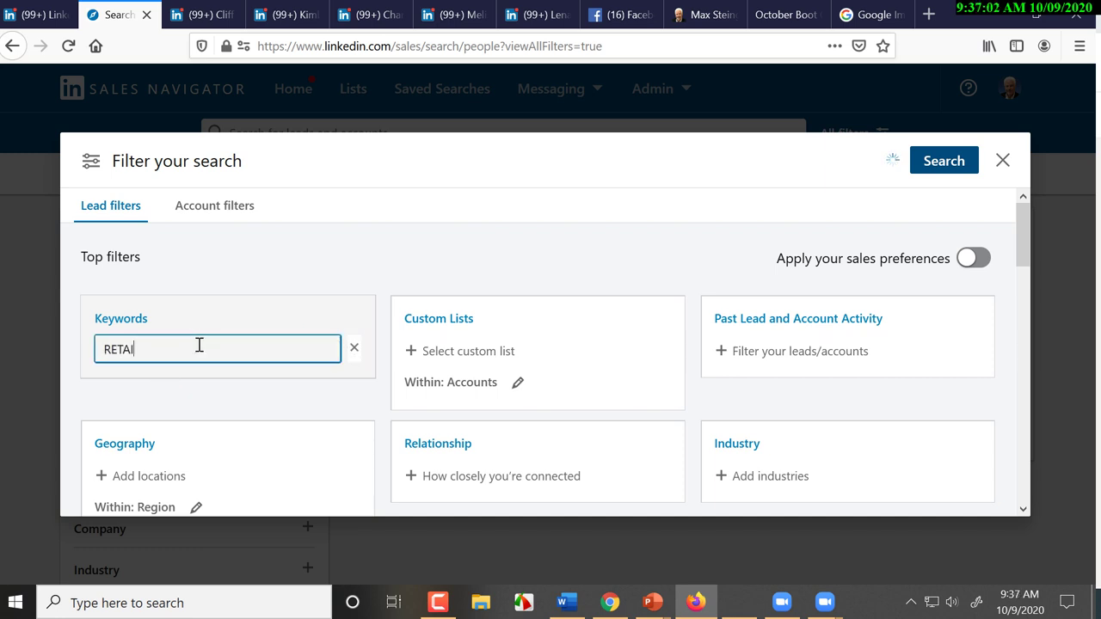
{"action": "type", "text": "L SALES"}
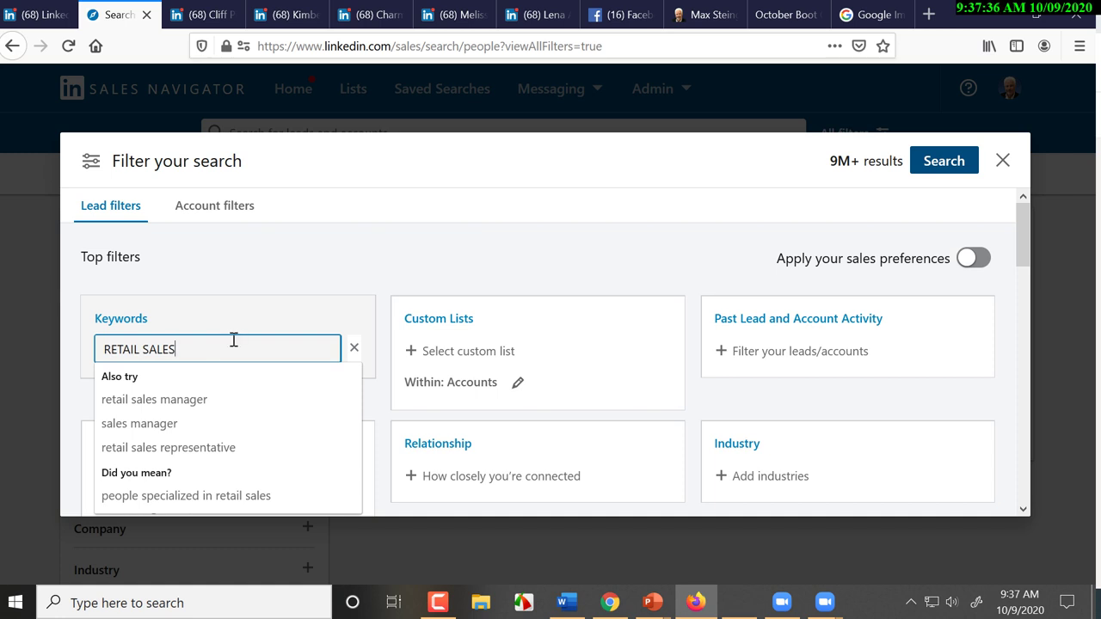
{"action": "scroll", "coordinate": [241, 344], "scroll_direction": "down", "scroll_amount": 5}
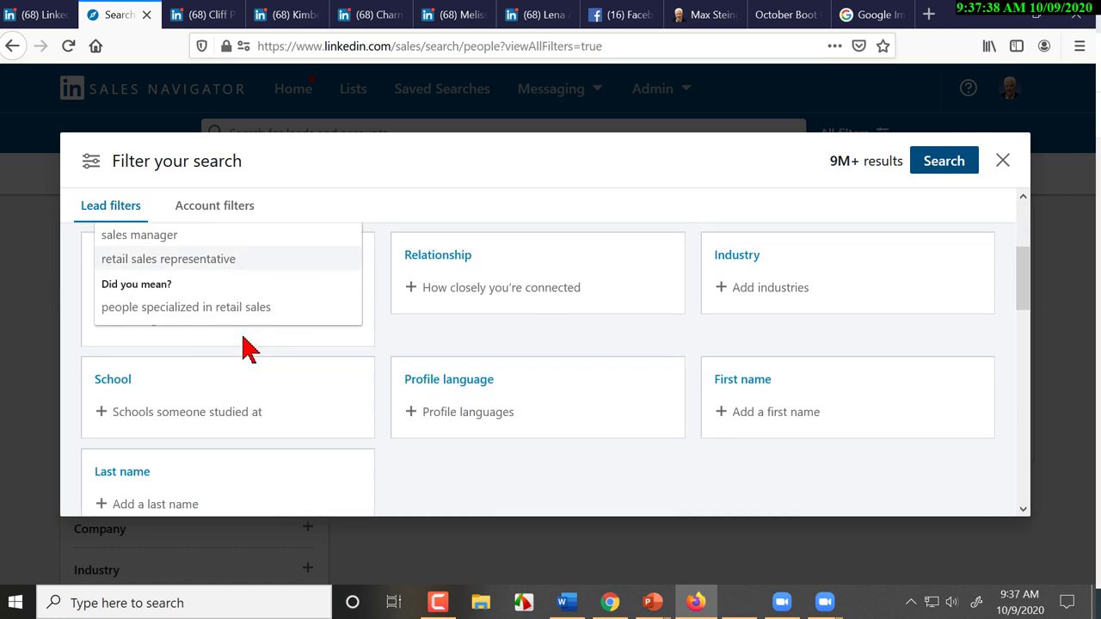
{"action": "scroll", "coordinate": [252, 366], "scroll_direction": "down", "scroll_amount": 1}
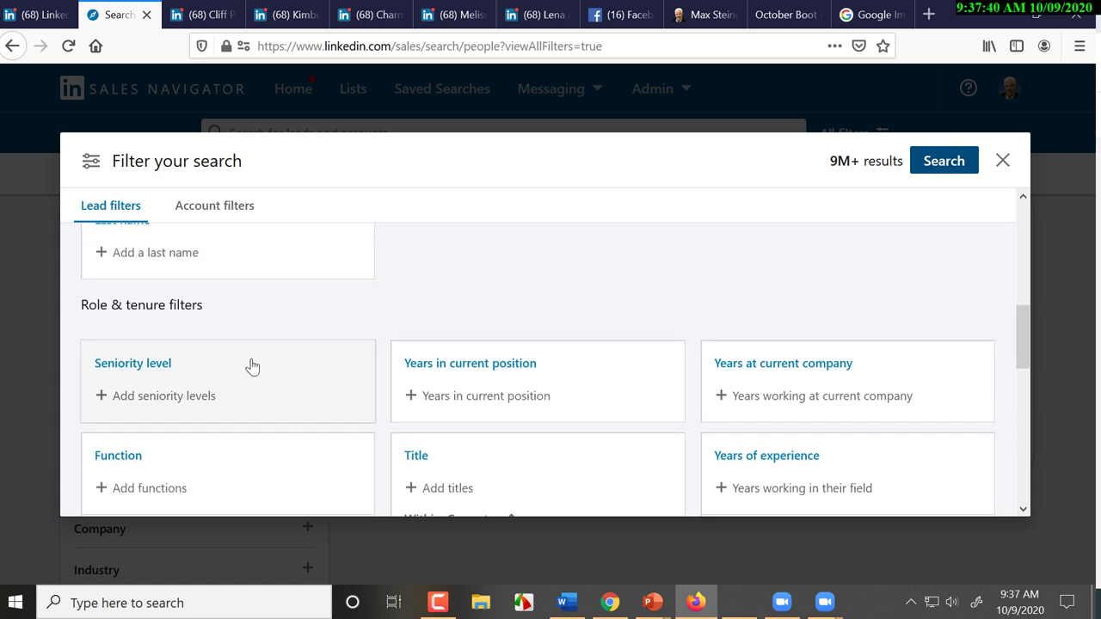
{"action": "scroll", "coordinate": [252, 366], "scroll_direction": "up", "scroll_amount": 5}
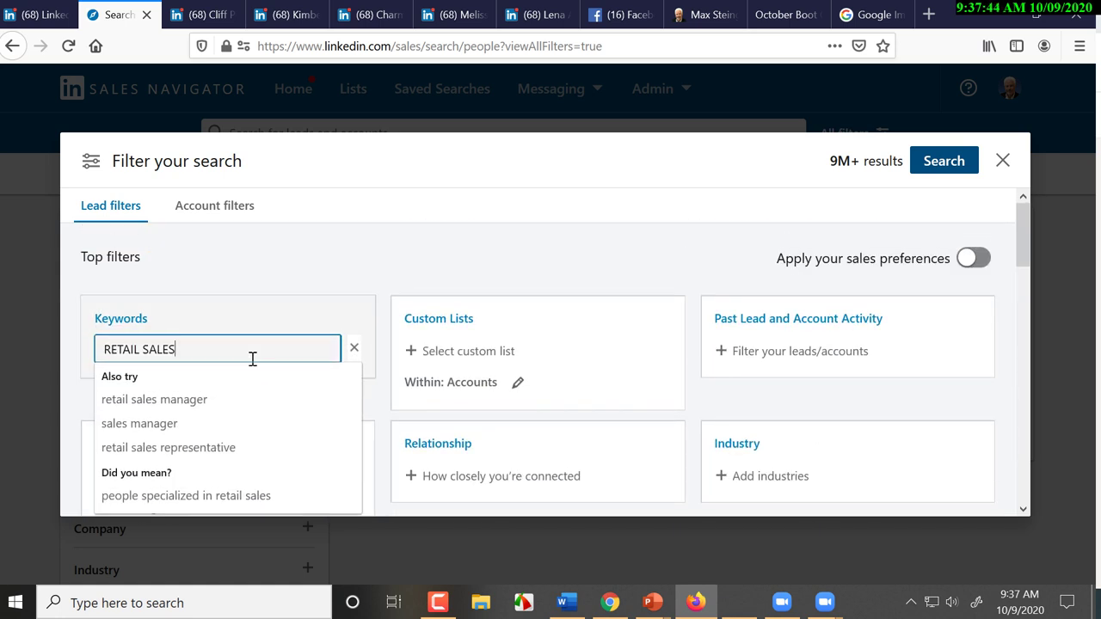
{"action": "left_click", "coordinate": [256, 351]}
{"action": "left_click", "coordinate": [257, 352]}
Step: Limit the lead search's geography to the United States
{"action": "scroll", "coordinate": [262, 348], "scroll_direction": "down", "scroll_amount": 2}
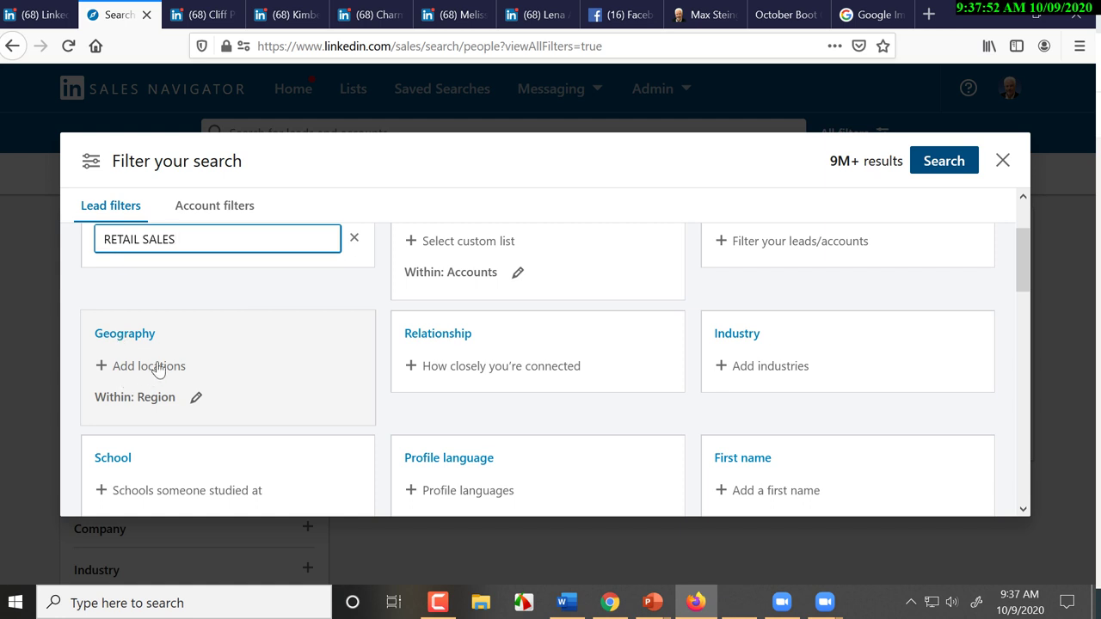
{"action": "left_click", "coordinate": [157, 370]}
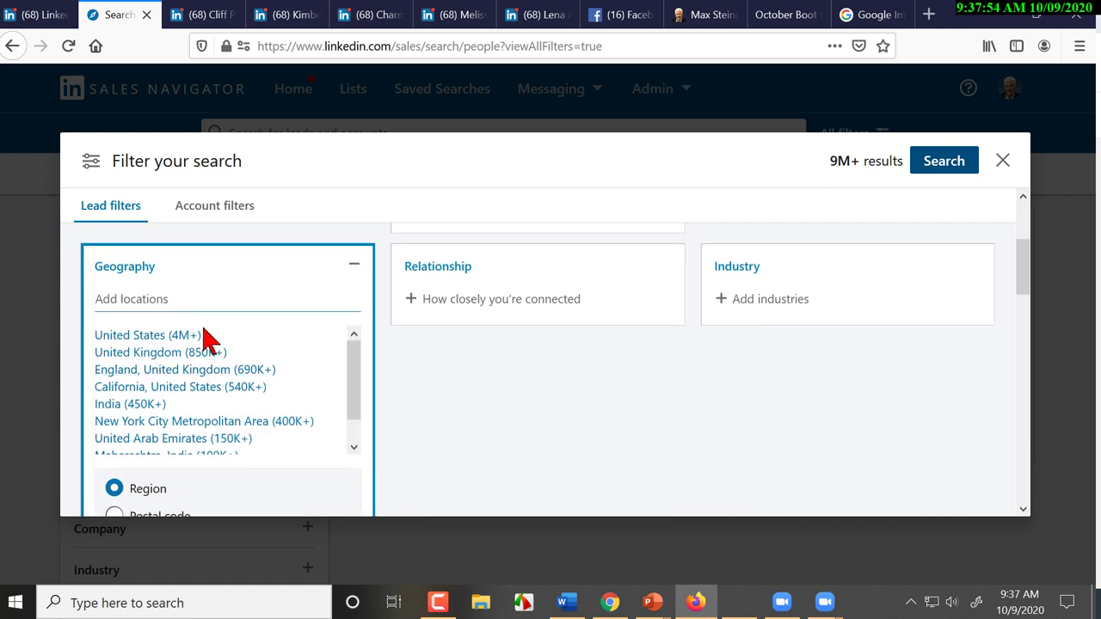
{"action": "left_click", "coordinate": [136, 335]}
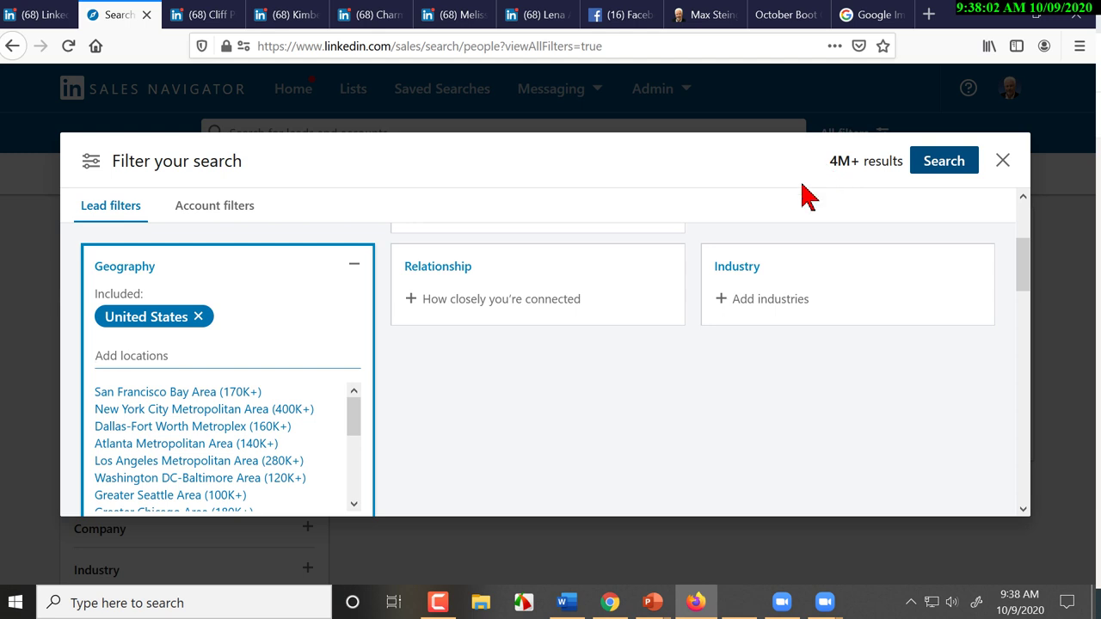
Step: Try the geography filter's postal code mode, view its radius choices, and return to filtering by region
{"action": "scroll", "coordinate": [336, 348], "scroll_direction": "down", "scroll_amount": 1}
{"action": "scroll", "coordinate": [335, 348], "scroll_direction": "down", "scroll_amount": 1}
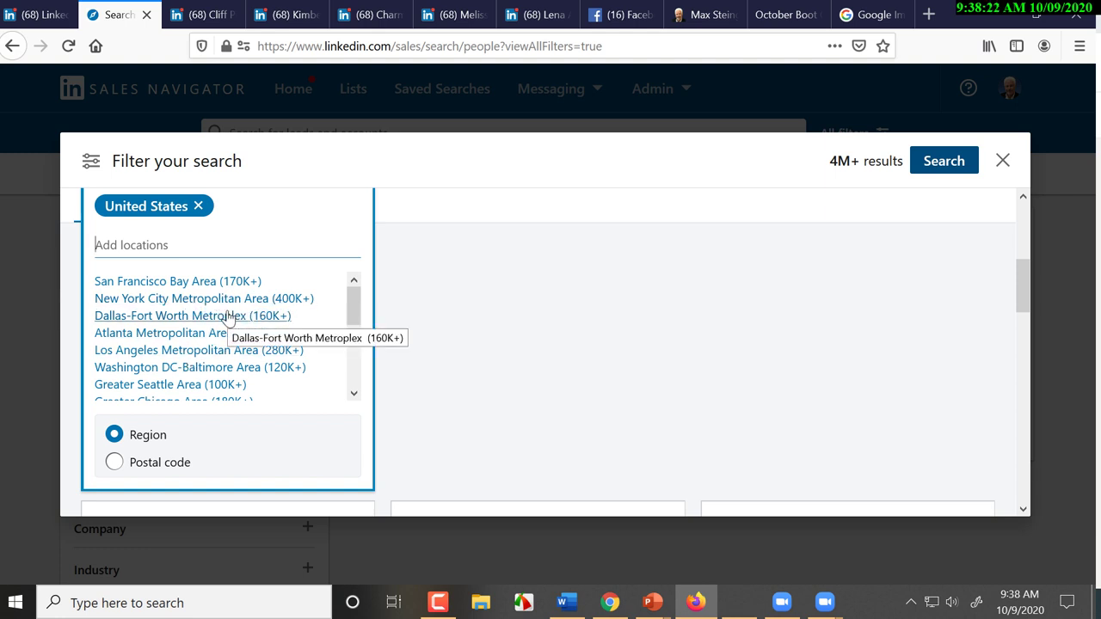
{"action": "left_click", "coordinate": [115, 463]}
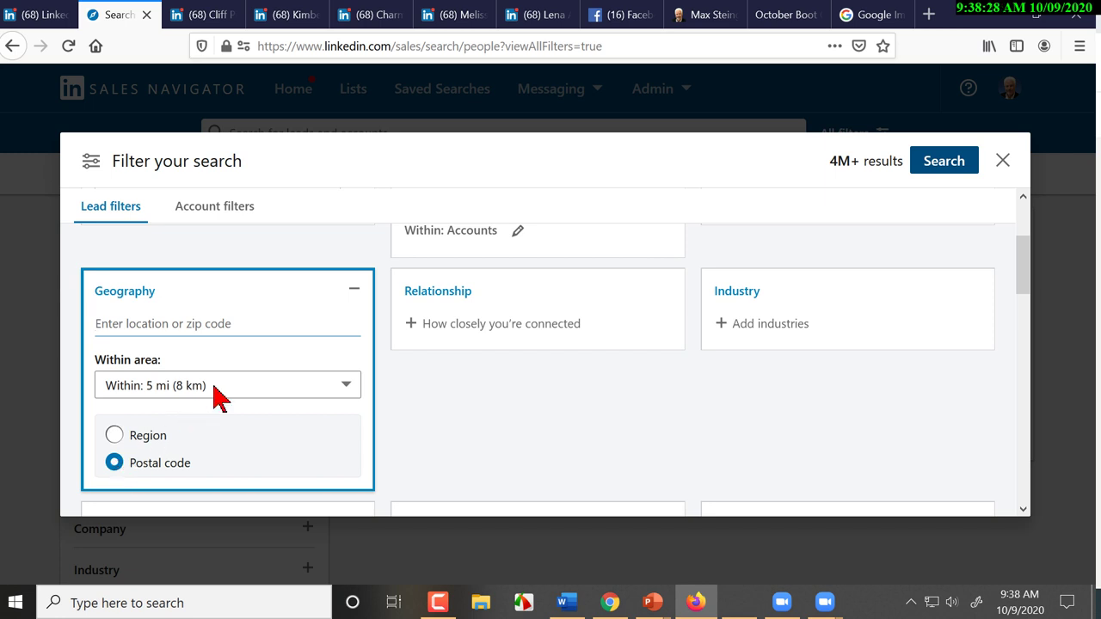
{"action": "left_click", "coordinate": [354, 392]}
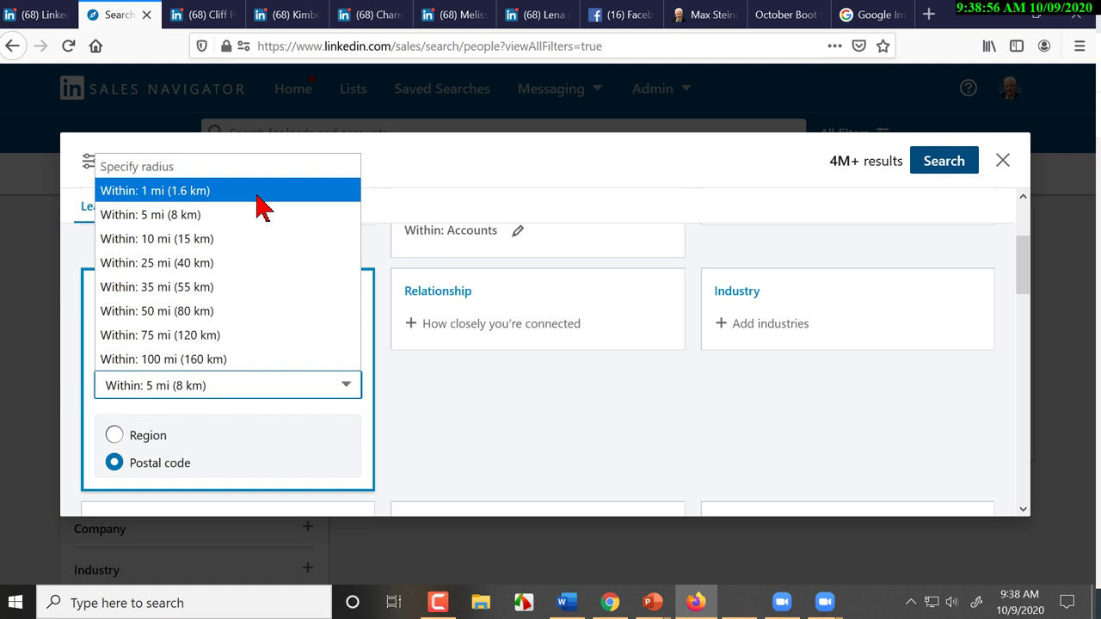
{"action": "left_click", "coordinate": [114, 436]}
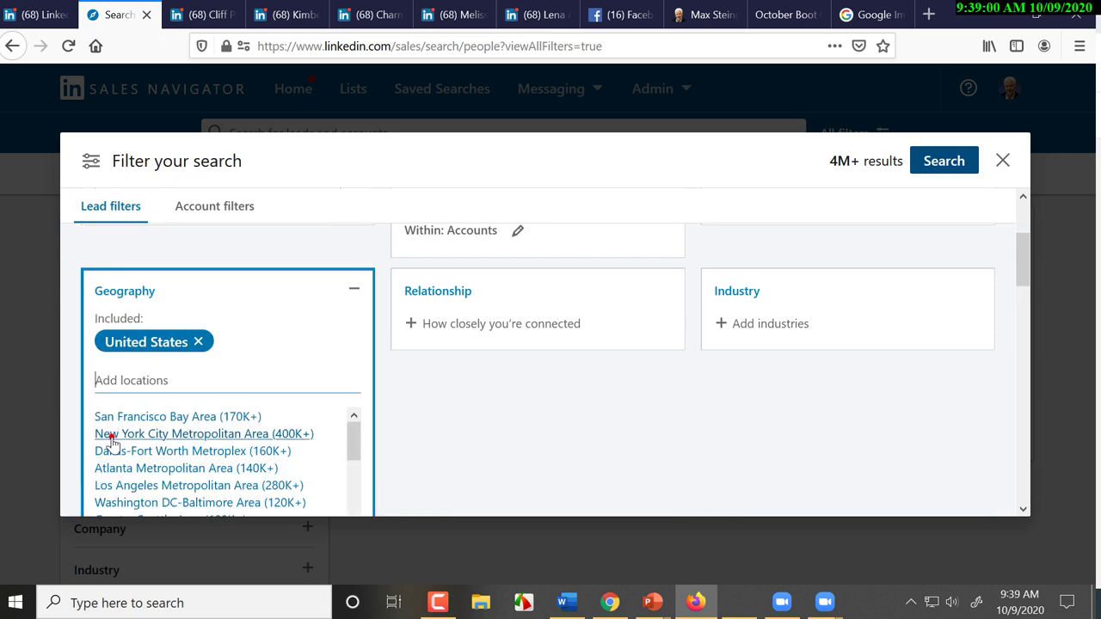
Step: Review the remaining role and company filters and run the lead search
{"action": "scroll", "coordinate": [301, 301], "scroll_direction": "down", "scroll_amount": 3}
{"action": "scroll", "coordinate": [301, 301], "scroll_direction": "down", "scroll_amount": 3}
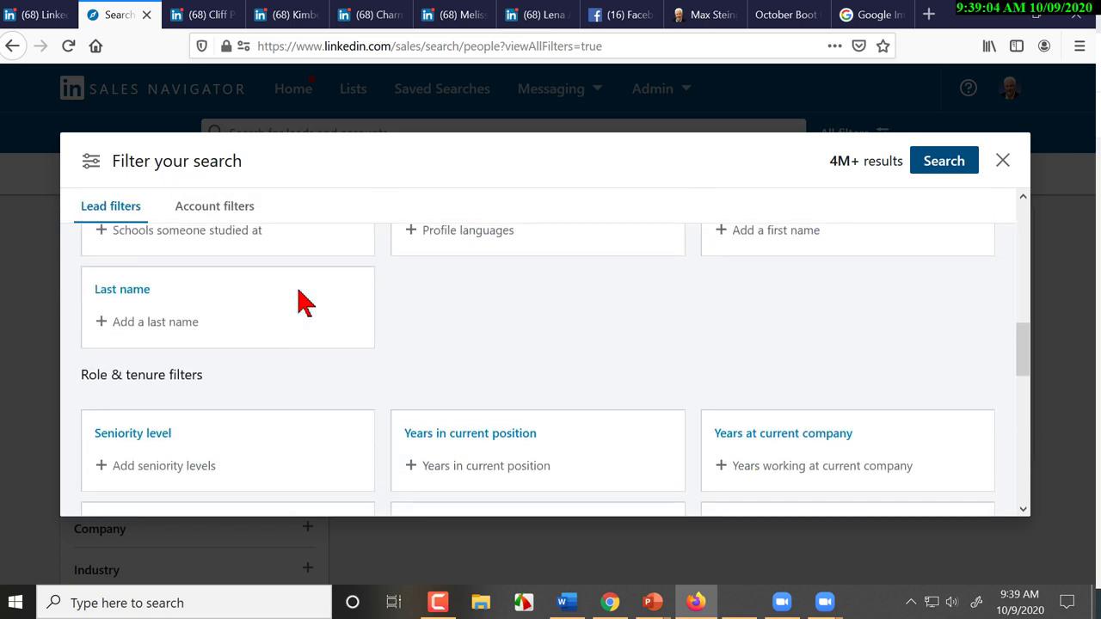
{"action": "scroll", "coordinate": [301, 301], "scroll_direction": "down", "scroll_amount": 2}
{"action": "scroll", "coordinate": [301, 301], "scroll_direction": "down", "scroll_amount": 1}
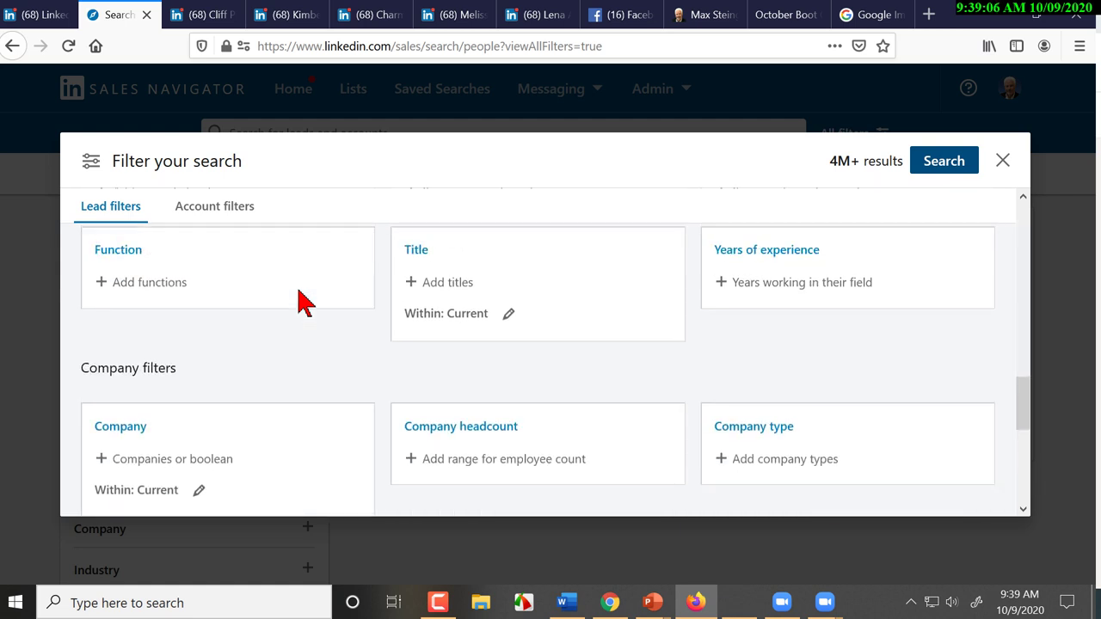
{"action": "scroll", "coordinate": [298, 300], "scroll_direction": "up", "scroll_amount": 3}
{"action": "left_click", "coordinate": [944, 161]}
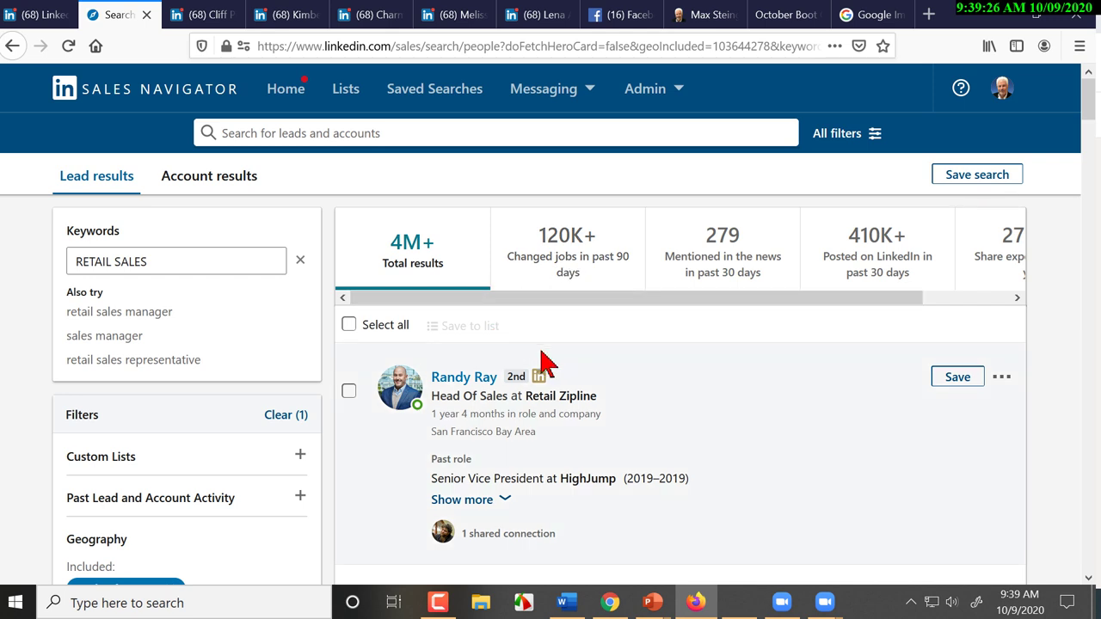
Step: Narrow the lead results to people who posted on LinkedIn in the past 30 days and browse them
{"action": "scroll", "coordinate": [430, 456], "scroll_direction": "down", "scroll_amount": 2}
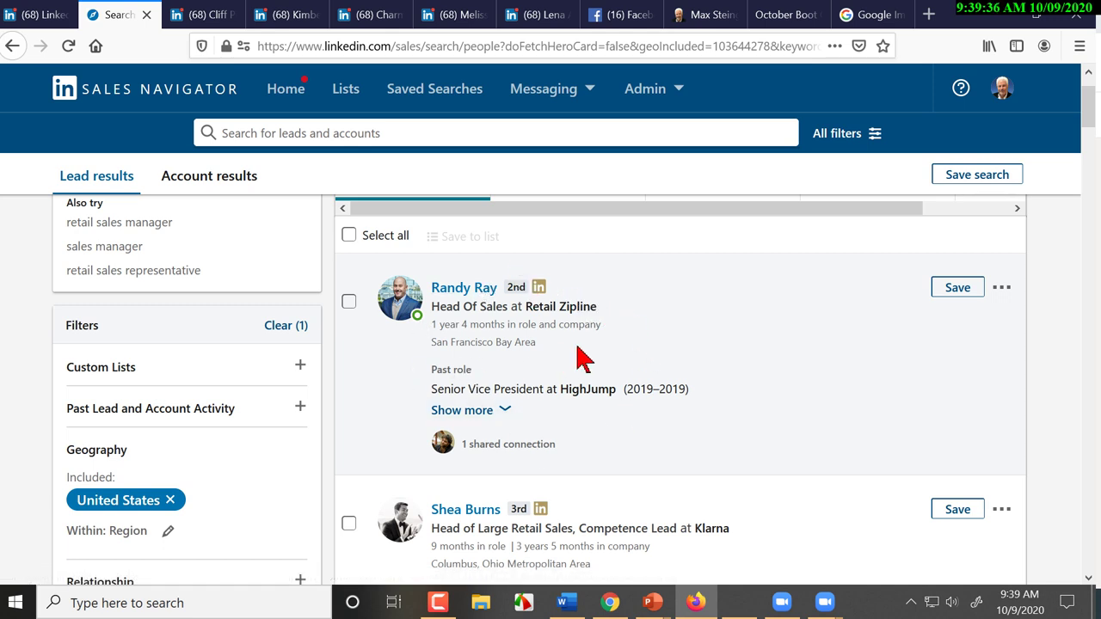
{"action": "scroll", "coordinate": [576, 357], "scroll_direction": "up", "scroll_amount": 2}
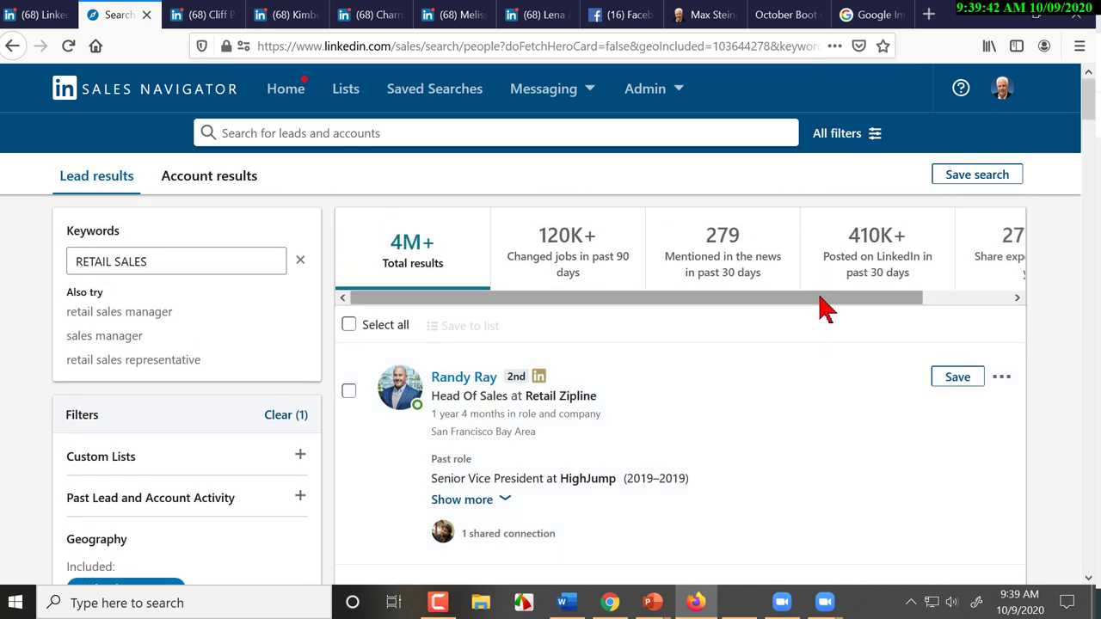
{"action": "left_click", "coordinate": [878, 247]}
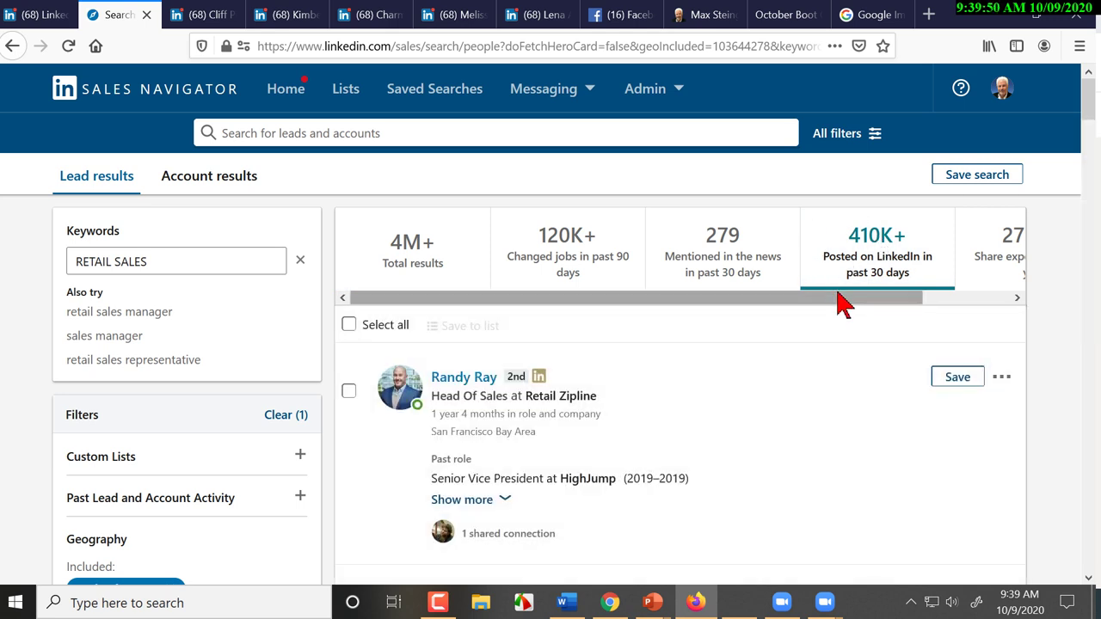
{"action": "left_click_drag", "start_coordinate": [828, 297], "coordinate": [937, 315]}
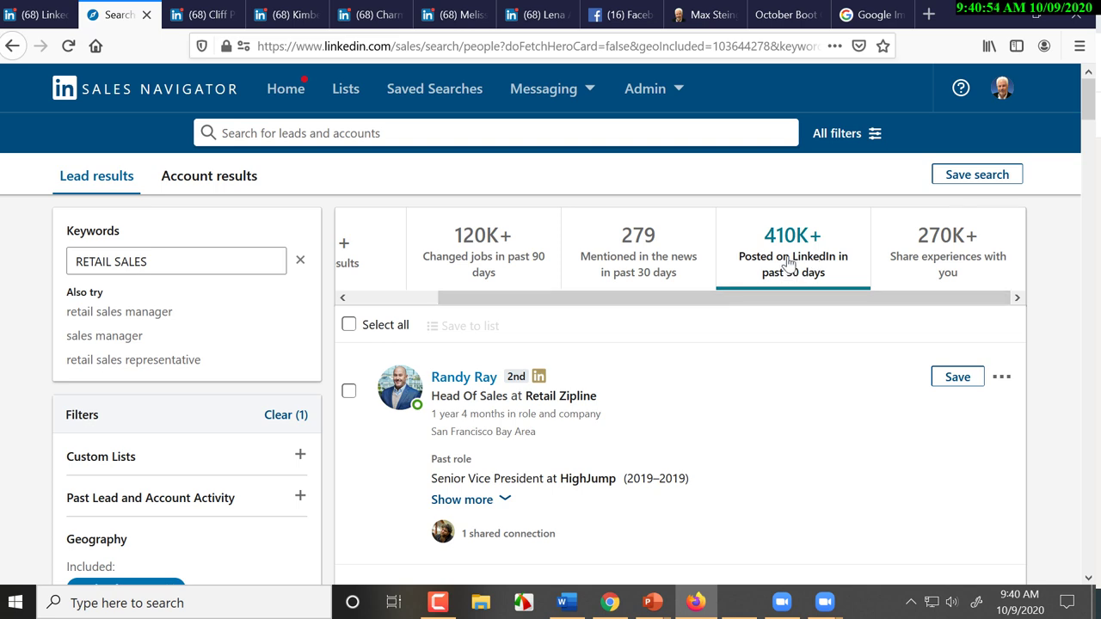
{"action": "scroll", "coordinate": [776, 319], "scroll_direction": "down", "scroll_amount": 3}
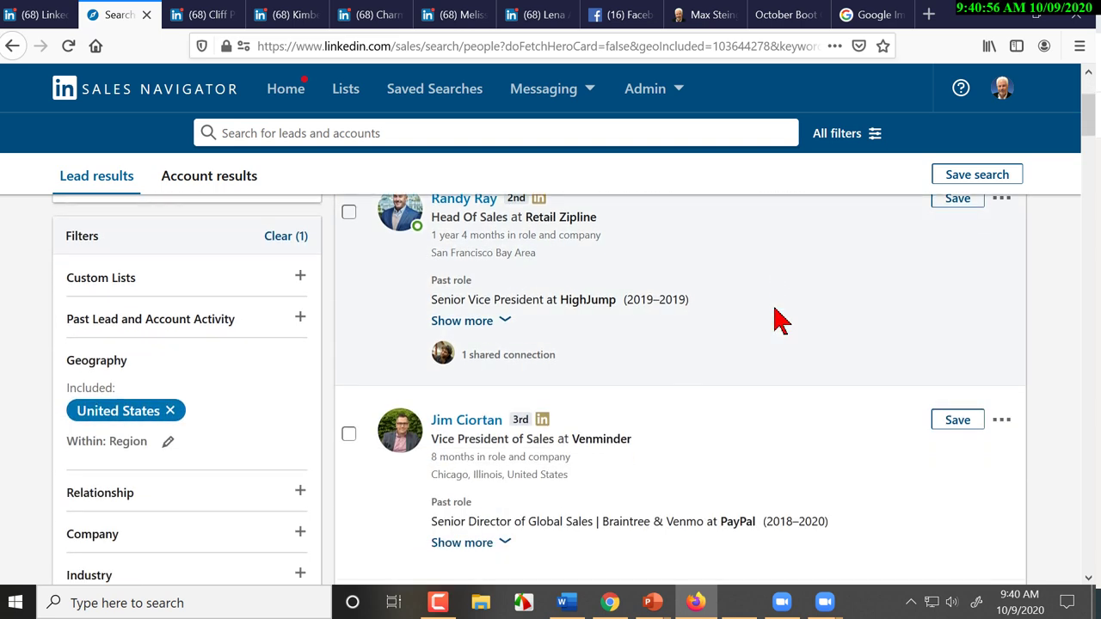
{"action": "scroll", "coordinate": [779, 320], "scroll_direction": "up", "scroll_amount": 3}
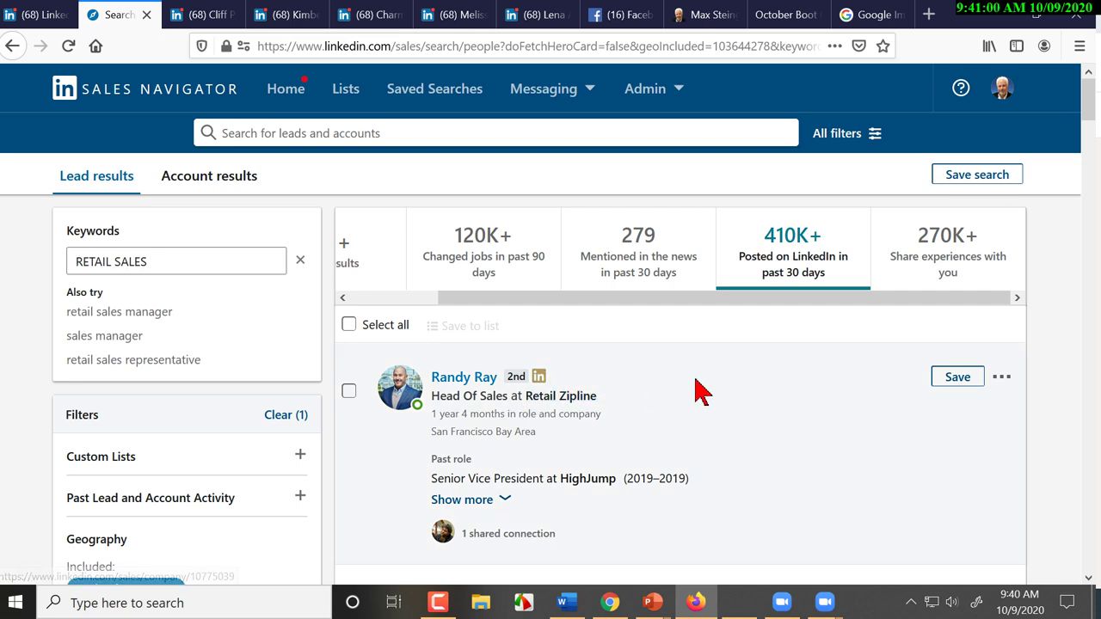
{"action": "scroll", "coordinate": [697, 389], "scroll_direction": "down", "scroll_amount": 1}
{"action": "scroll", "coordinate": [701, 391], "scroll_direction": "down", "scroll_amount": 3}
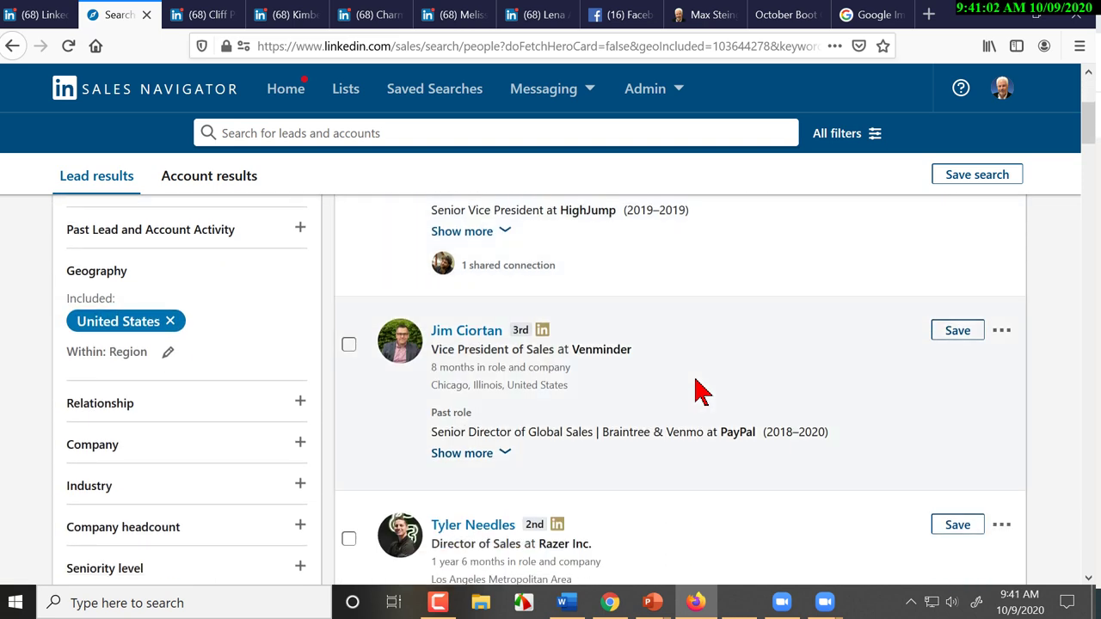
{"action": "scroll", "coordinate": [701, 391], "scroll_direction": "down", "scroll_amount": 2}
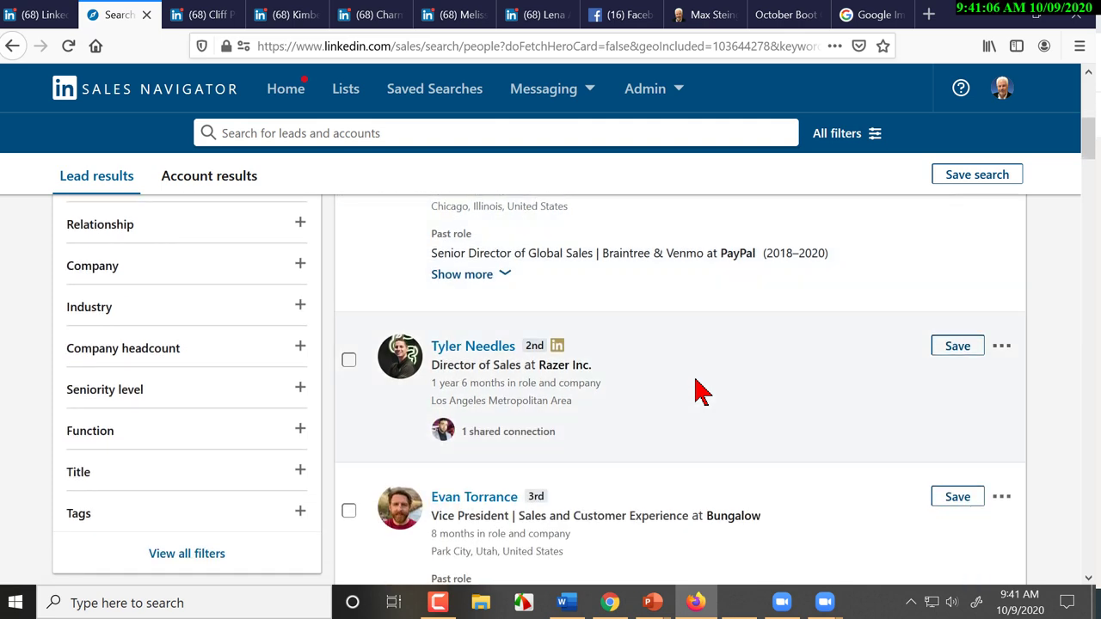
{"action": "scroll", "coordinate": [701, 392], "scroll_direction": "up", "scroll_amount": 5}
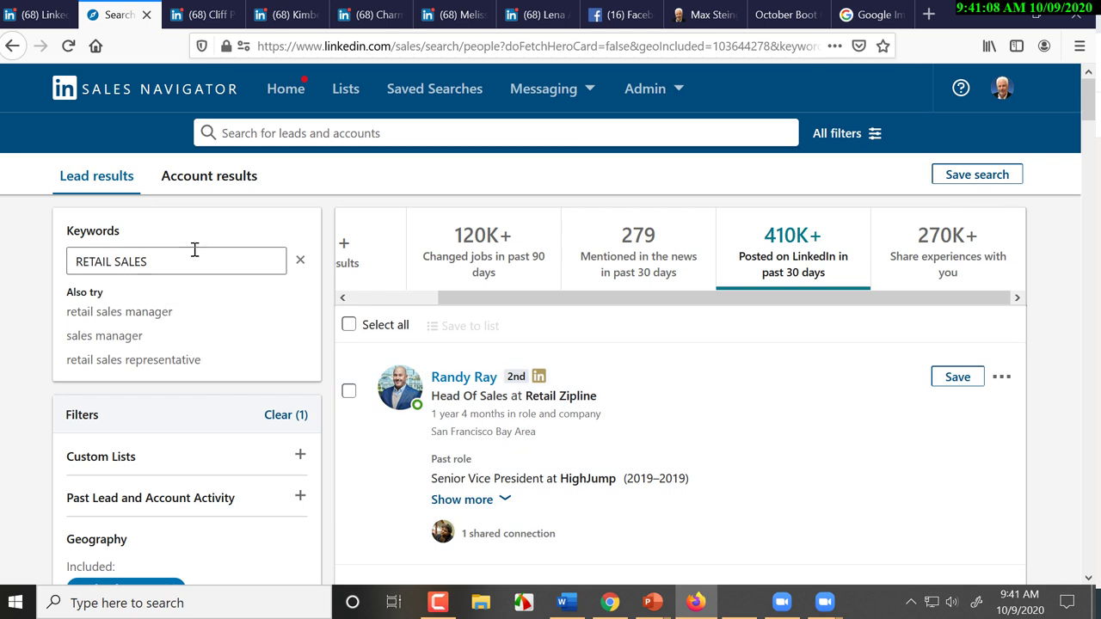
Step: Change the search keywords to the suggested phrase "looking for new opportunities retail sales"
{"action": "left_click", "coordinate": [192, 254]}
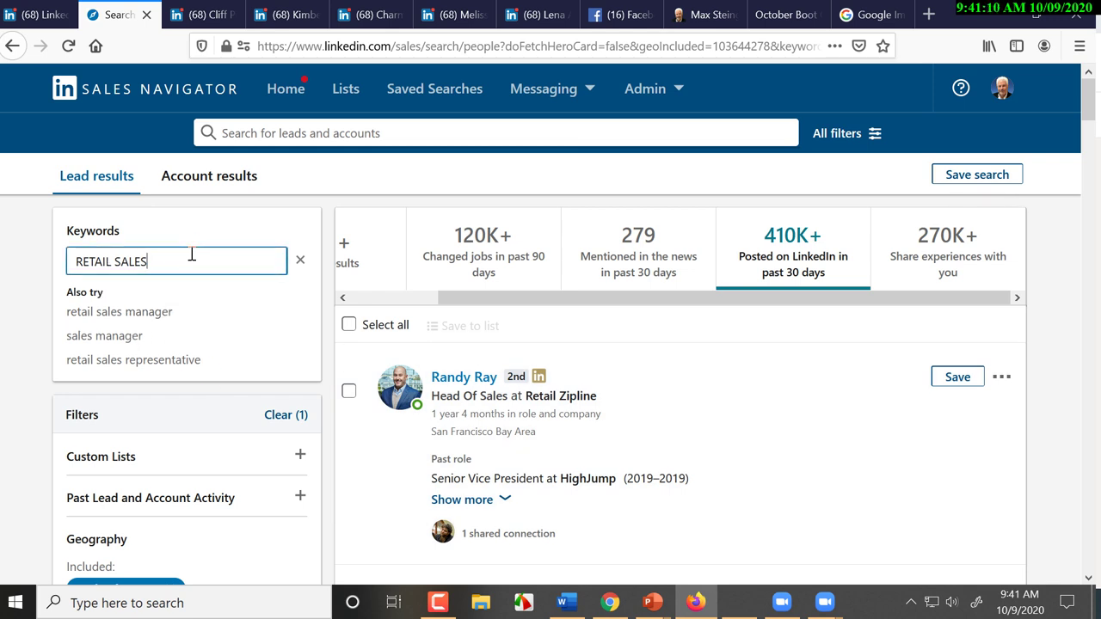
{"action": "key", "text": "Home"}
{"action": "type", "text": "LOOKIN"}
{"action": "type", "text": "G FOR N"}
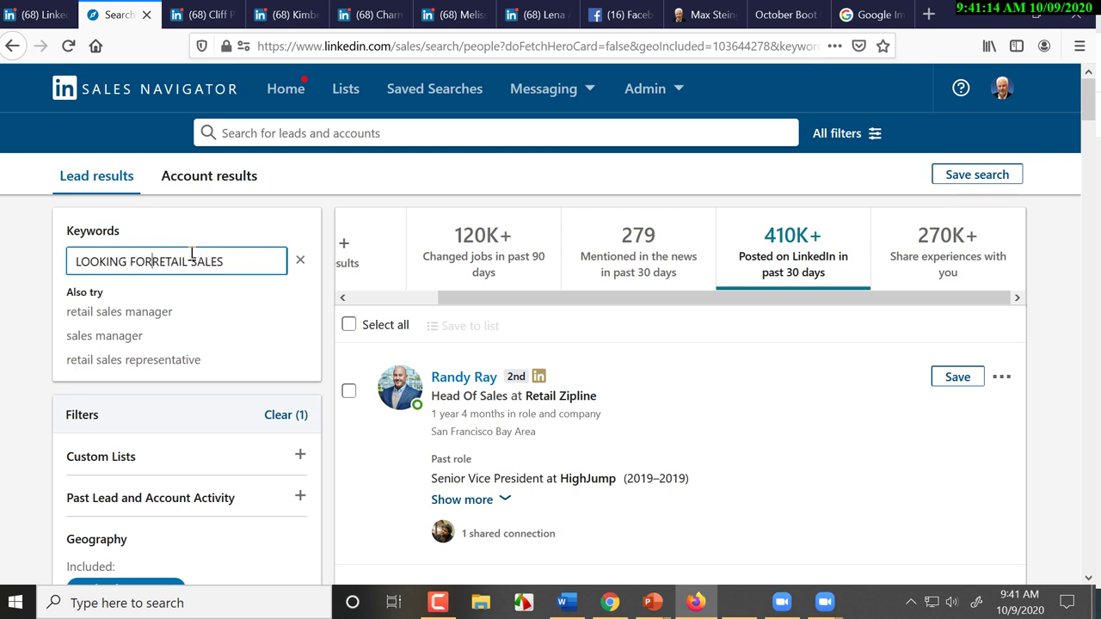
{"action": "type", "text": "EW OPPORT"}
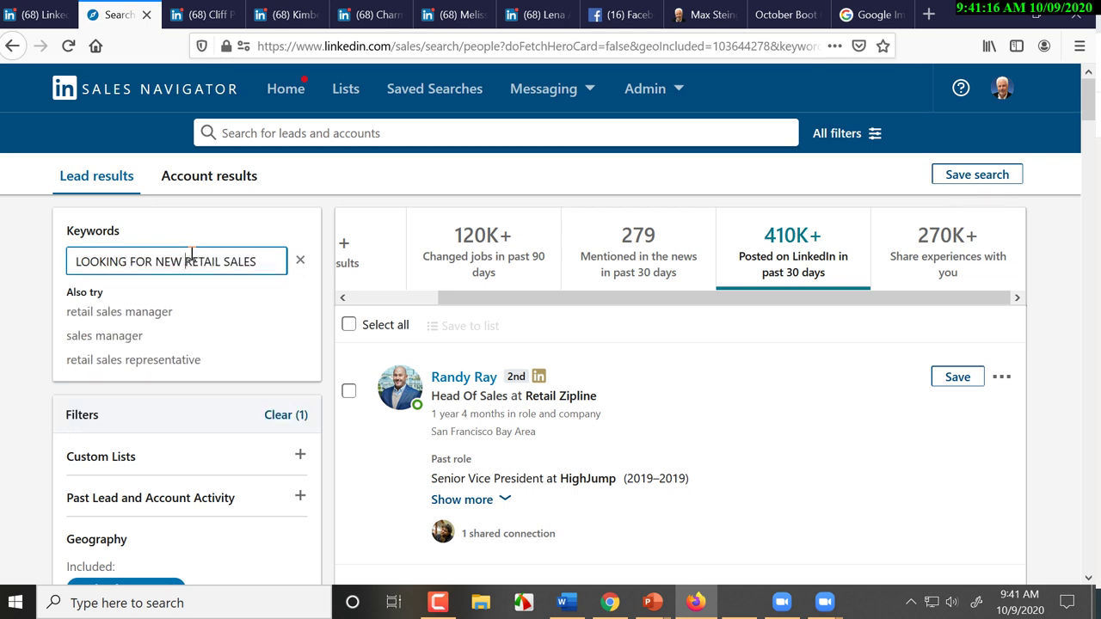
{"action": "type", "text": "UNITY"}
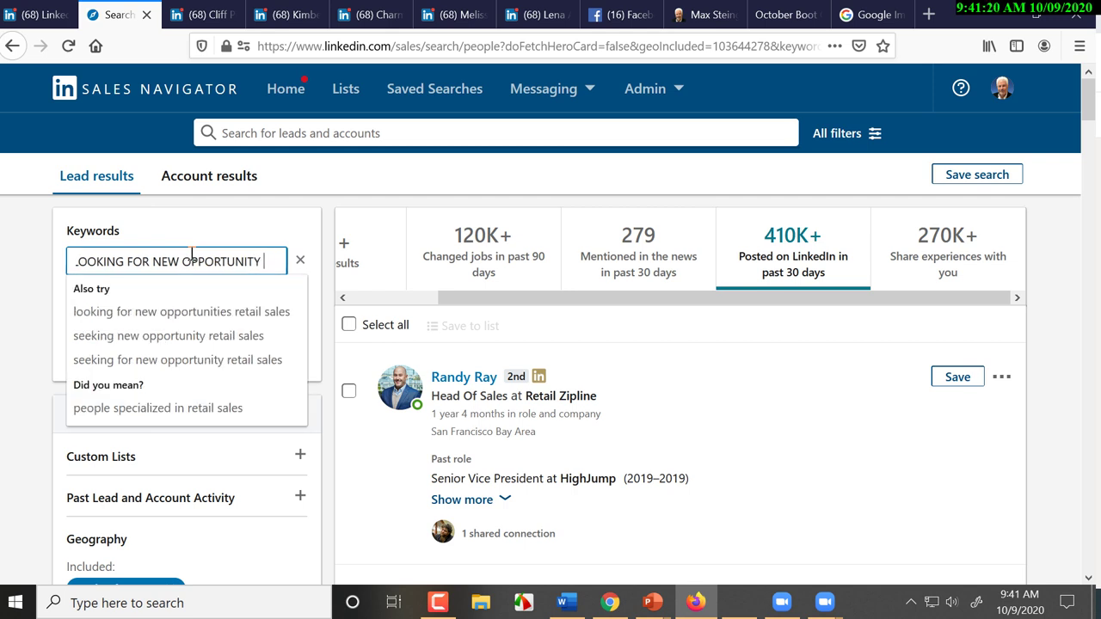
{"action": "left_click", "coordinate": [176, 309]}
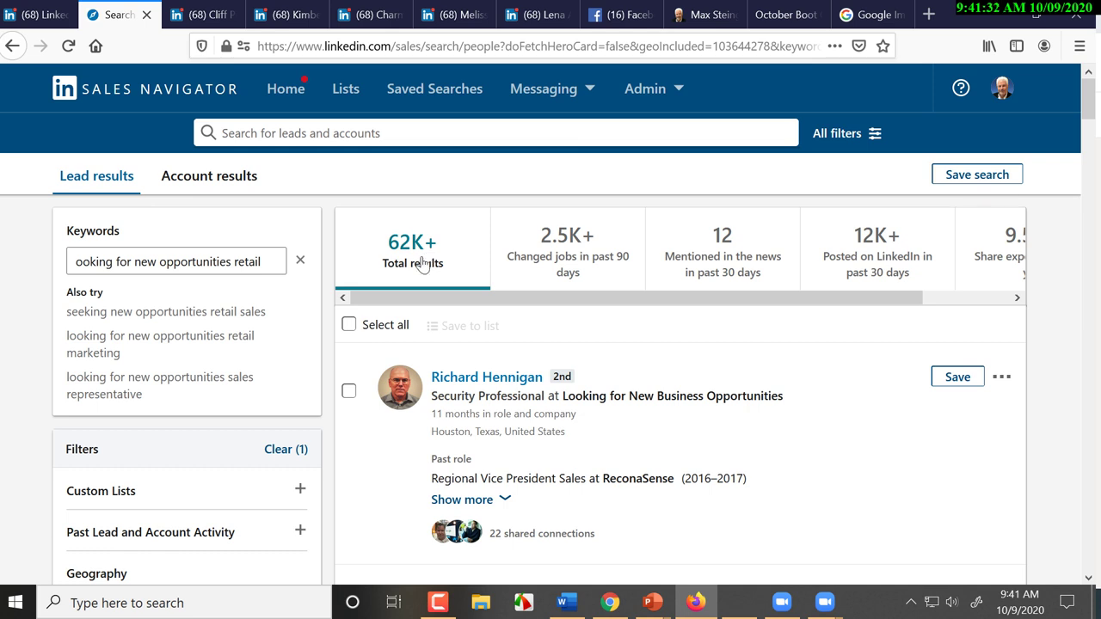
Step: Limit the retail sales leads to those who posted on LinkedIn in the past 30 days and look through the first results
{"action": "left_click", "coordinate": [880, 254]}
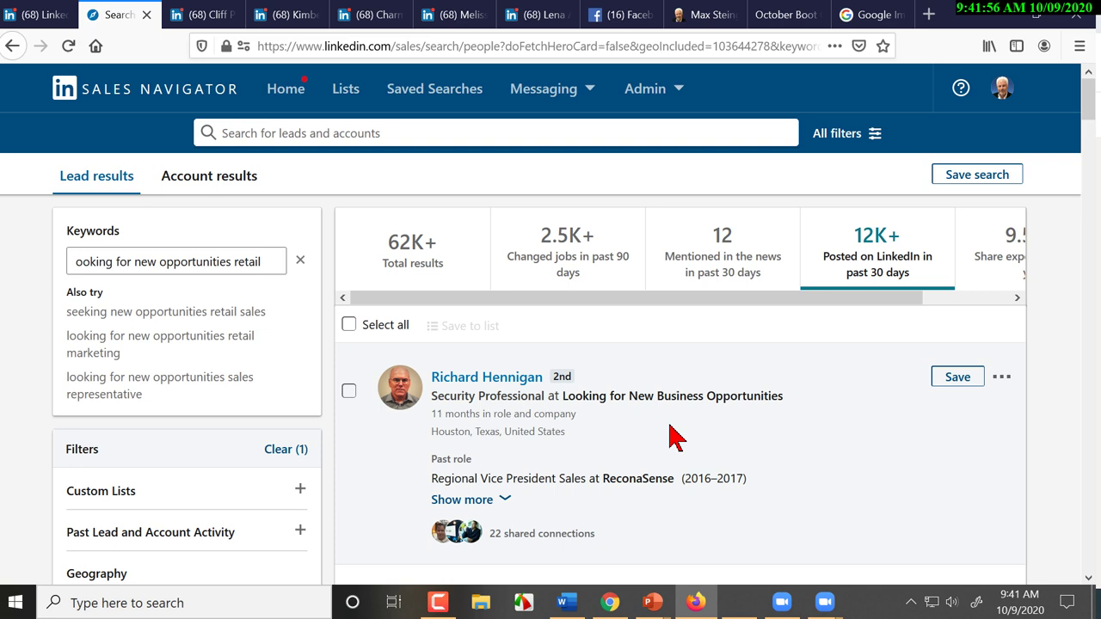
{"action": "scroll", "coordinate": [676, 379], "scroll_direction": "down", "scroll_amount": 2}
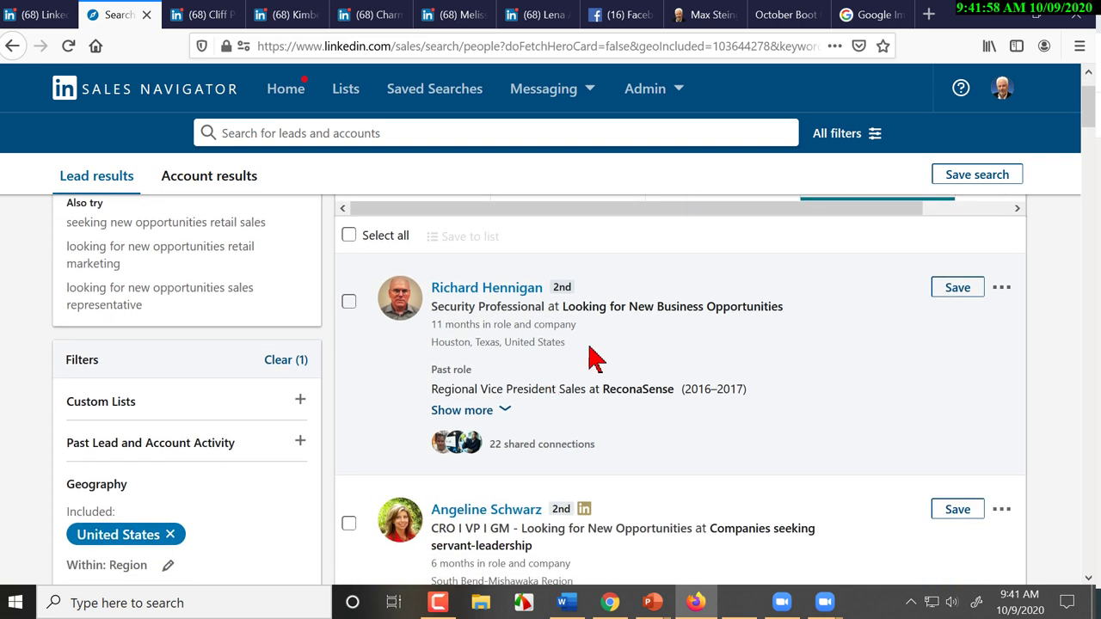
{"action": "scroll", "coordinate": [626, 378], "scroll_direction": "down", "scroll_amount": 2}
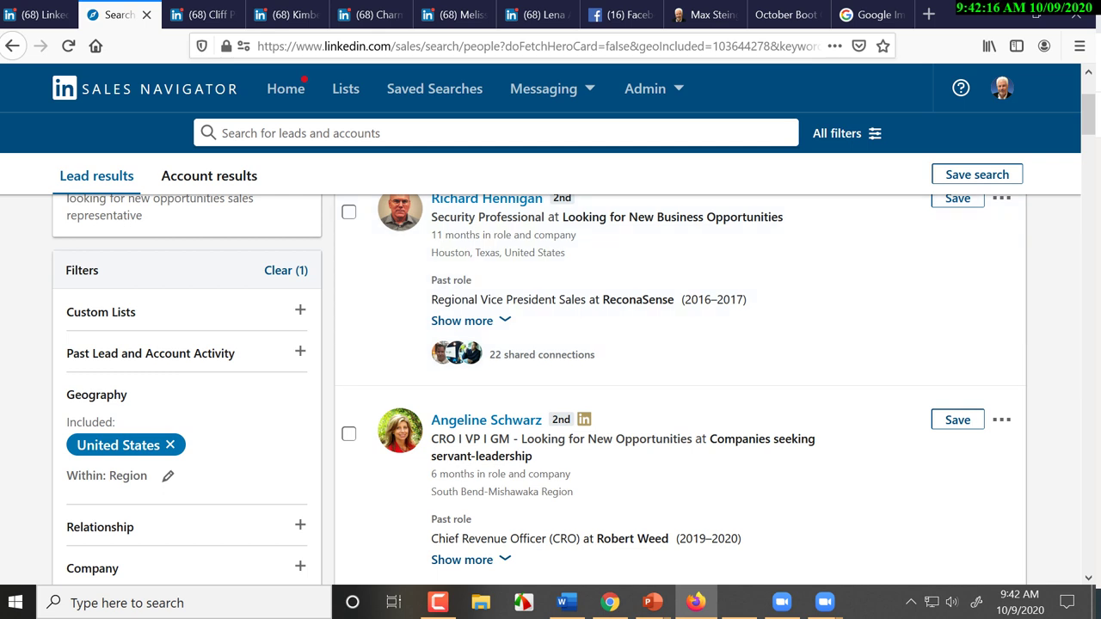
{"action": "scroll", "coordinate": [848, 344], "scroll_direction": "down", "scroll_amount": 2}
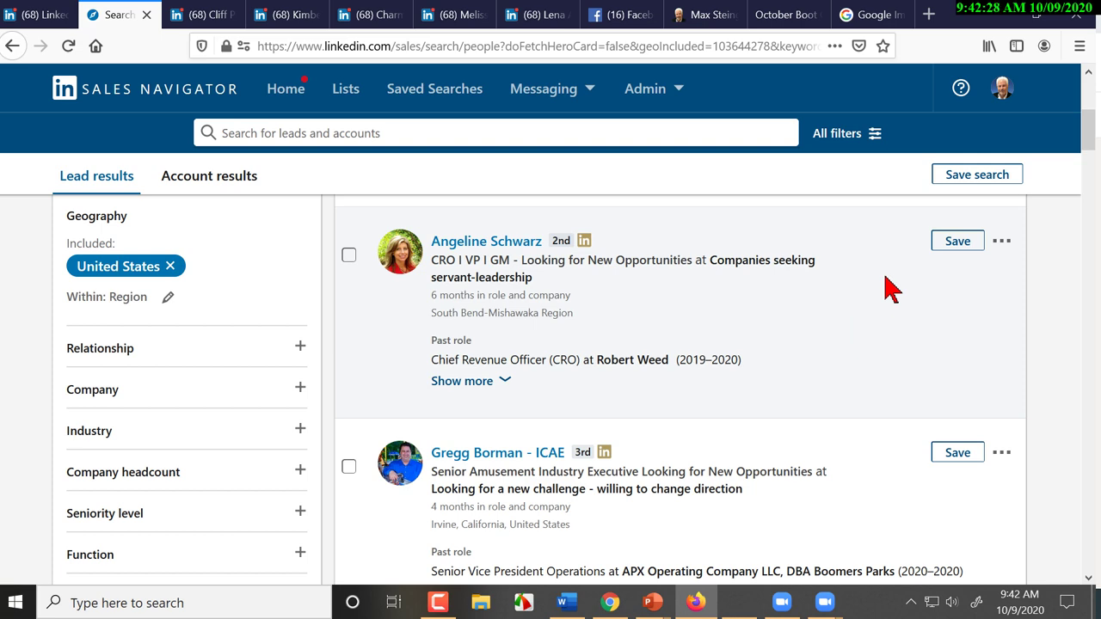
{"action": "scroll", "coordinate": [891, 288], "scroll_direction": "up", "scroll_amount": 3}
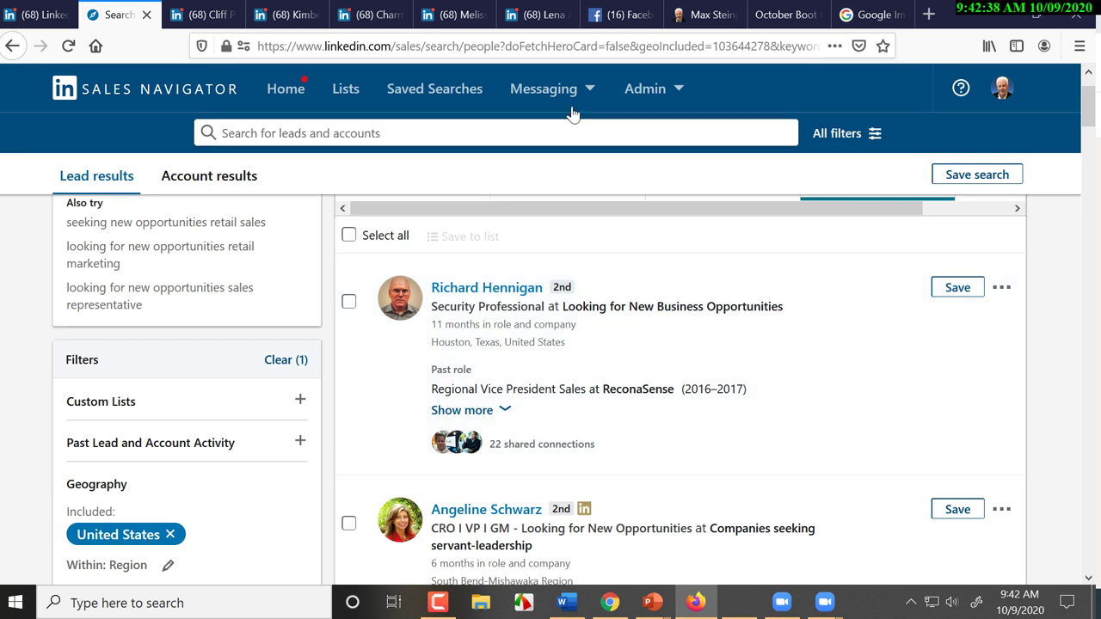
Step: View the messaging inbox choices and the first lead's connection invitation form, closing the form without sending an invitation
{"action": "mouse_move", "coordinate": [574, 91]}
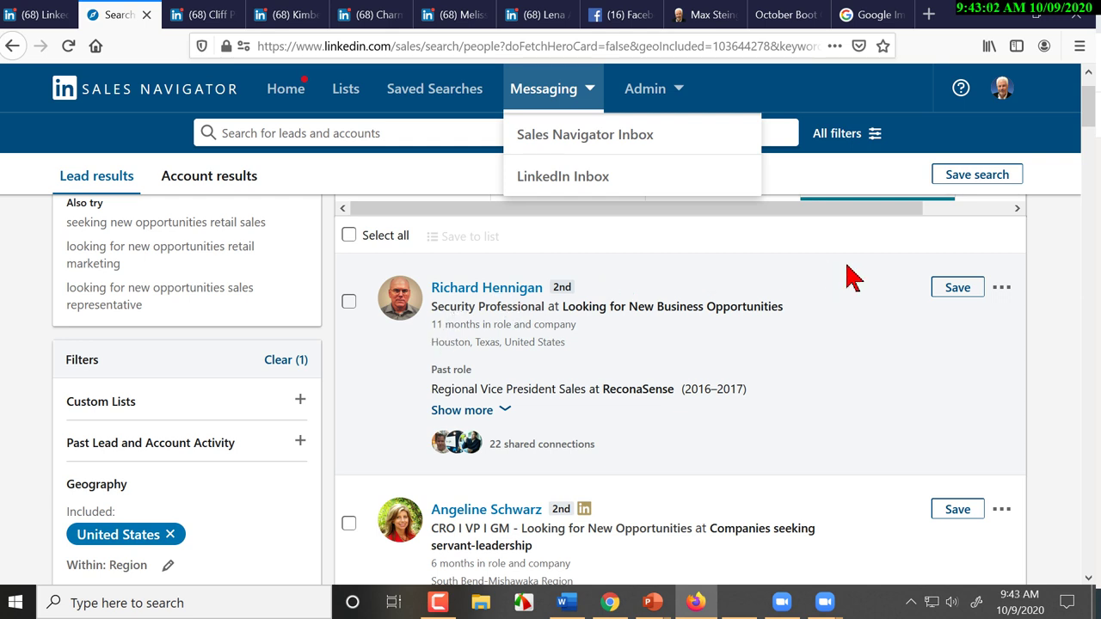
{"action": "left_click", "coordinate": [1002, 289]}
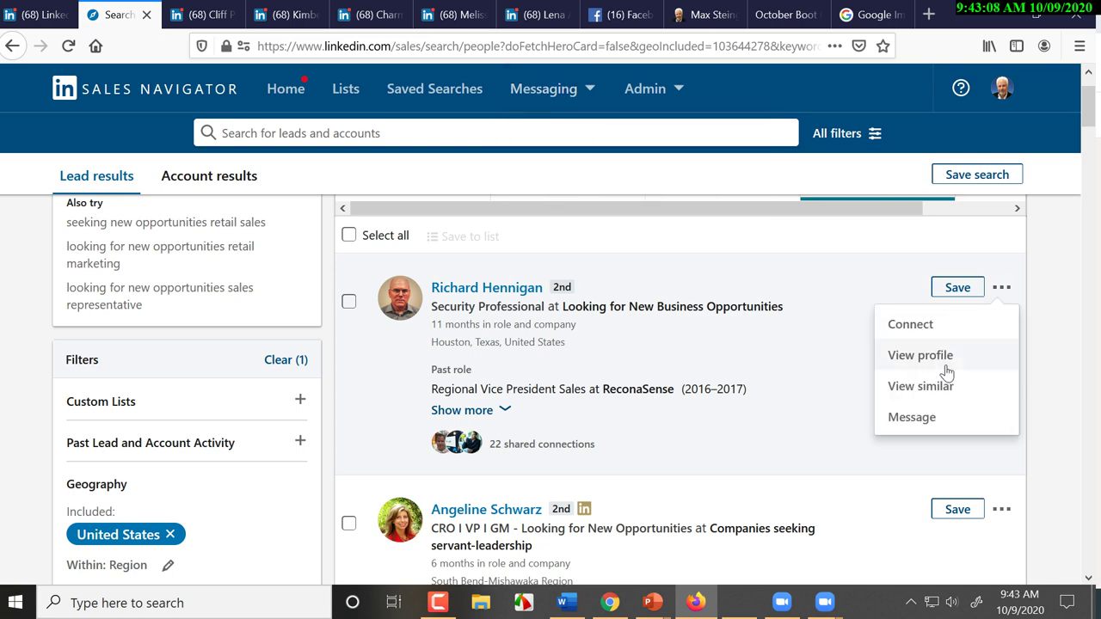
{"action": "left_click", "coordinate": [910, 325]}
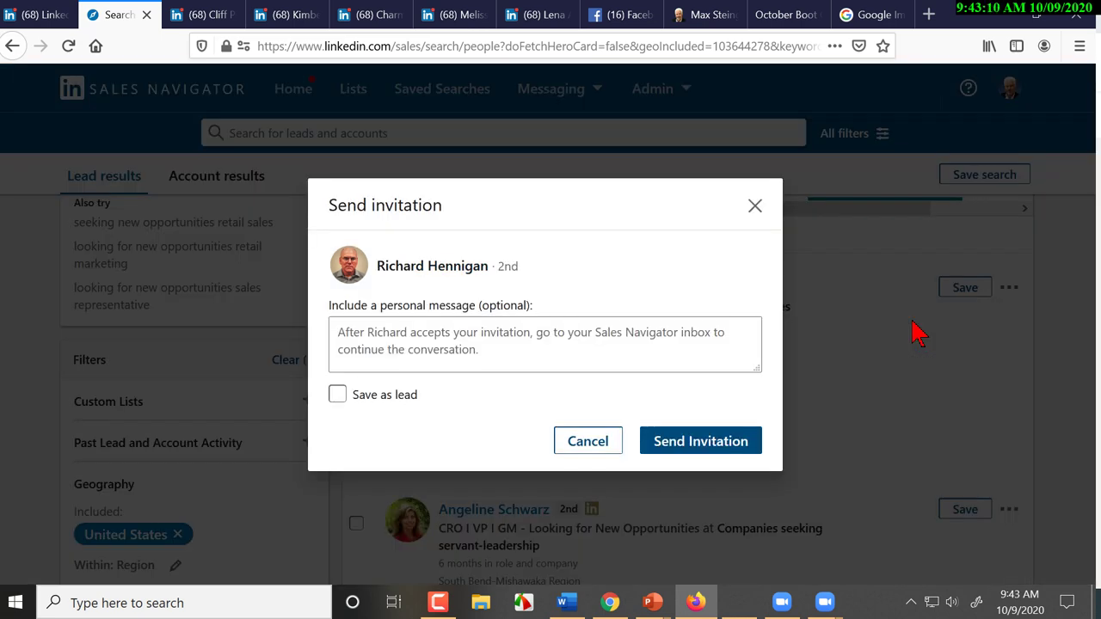
{"action": "left_click", "coordinate": [329, 344]}
{"action": "left_click", "coordinate": [752, 207]}
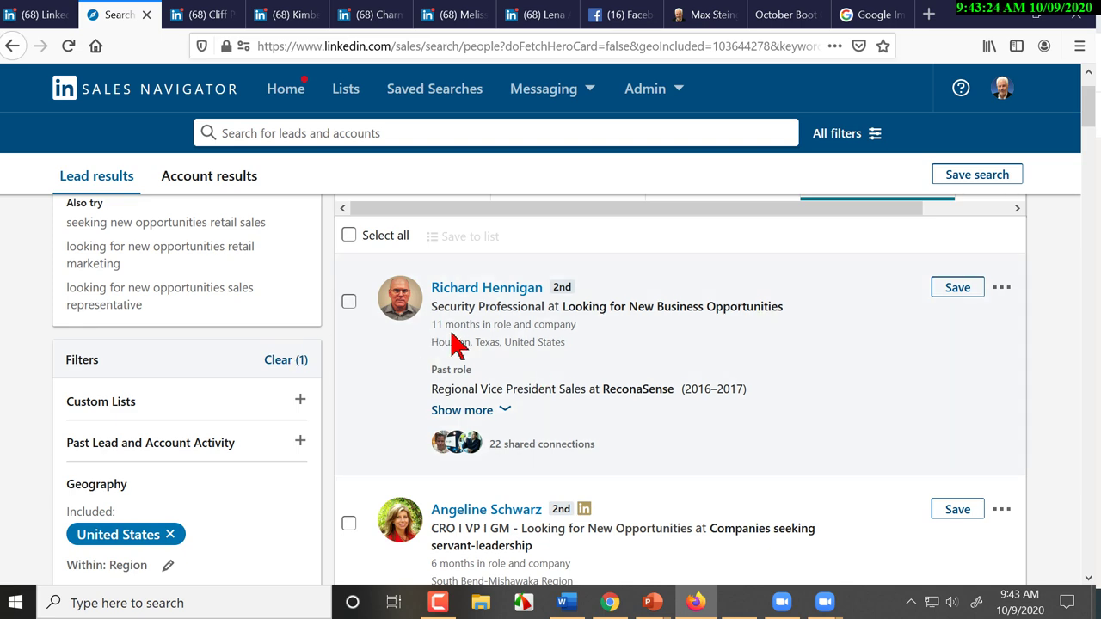
Step: Open the complete set of lead filters and review the top, role, company and other filters
{"action": "scroll", "coordinate": [456, 340], "scroll_direction": "down", "scroll_amount": 2}
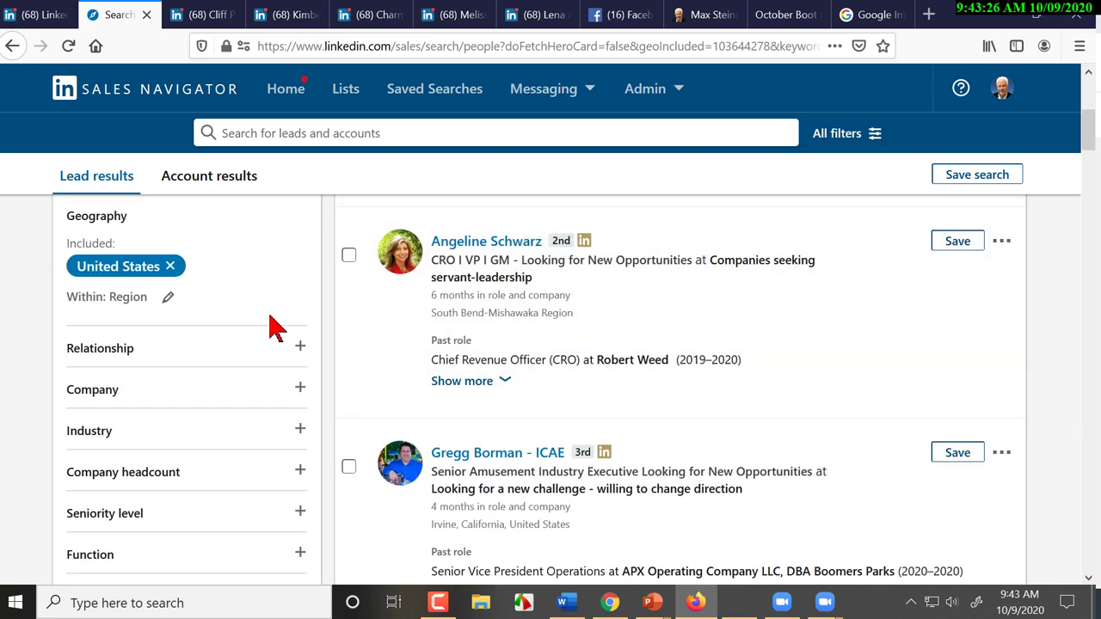
{"action": "scroll", "coordinate": [271, 323], "scroll_direction": "down", "scroll_amount": 2}
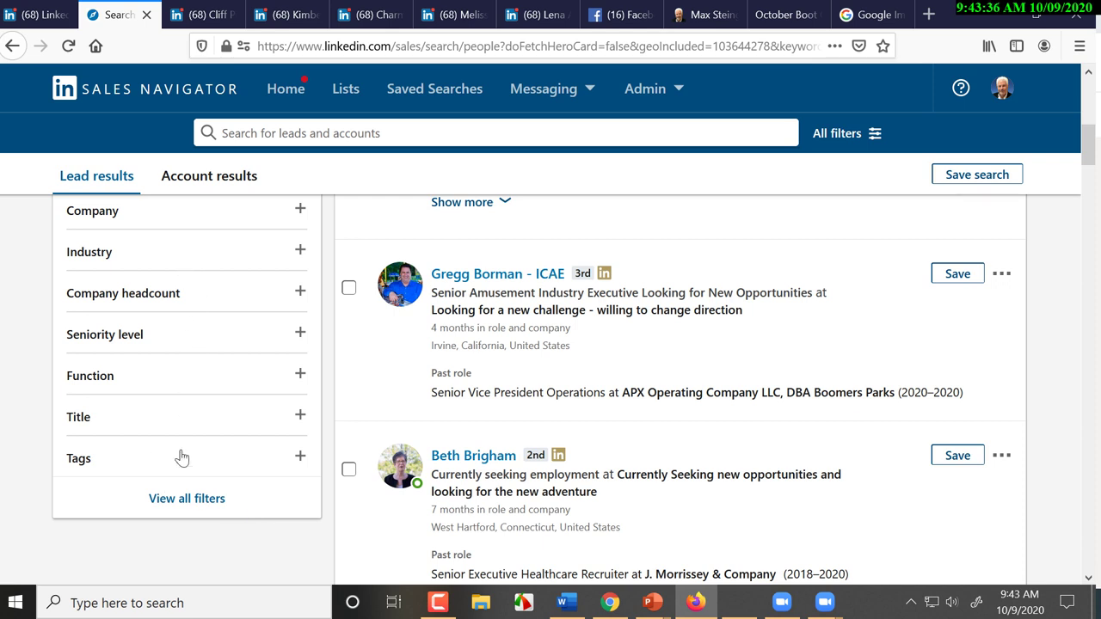
{"action": "left_click", "coordinate": [191, 498]}
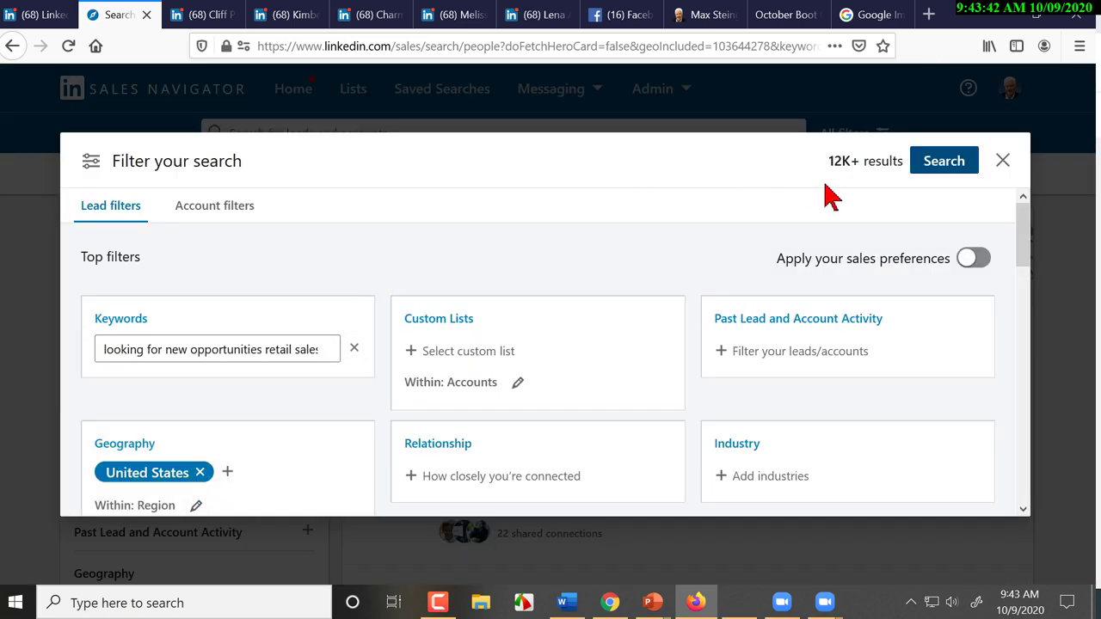
{"action": "scroll", "coordinate": [577, 310], "scroll_direction": "down", "scroll_amount": 4}
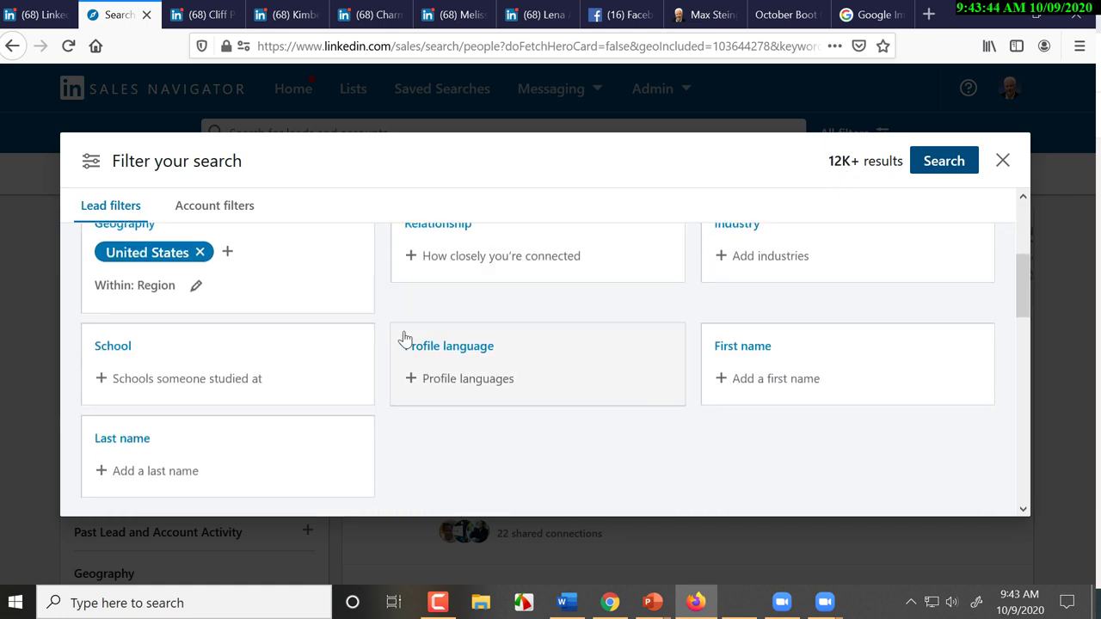
{"action": "scroll", "coordinate": [404, 337], "scroll_direction": "down", "scroll_amount": 3}
{"action": "scroll", "coordinate": [405, 337], "scroll_direction": "down", "scroll_amount": 3}
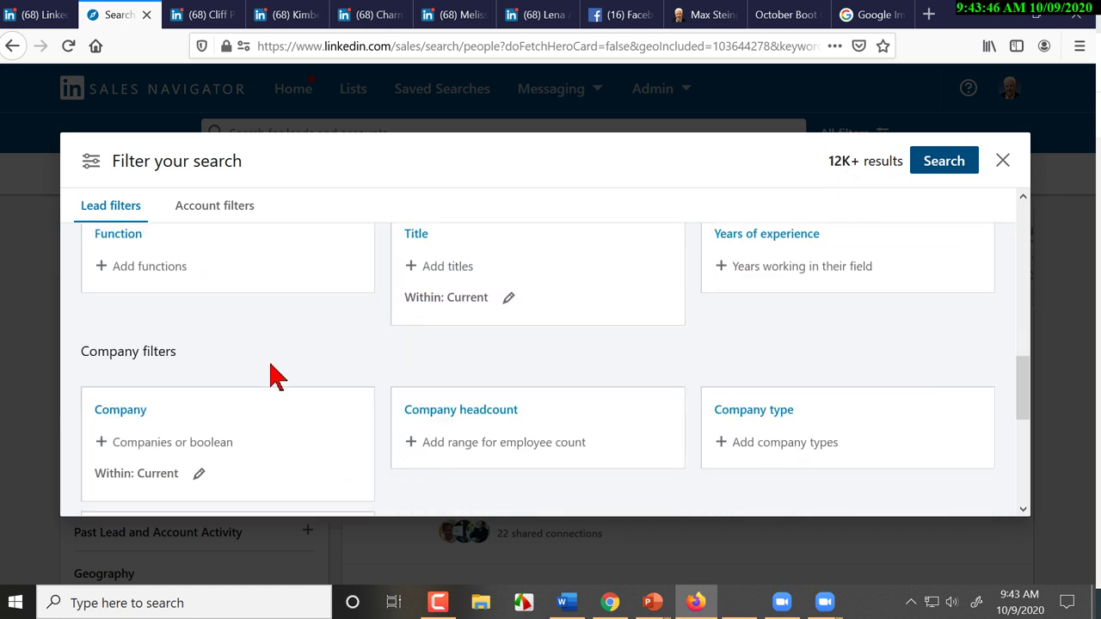
{"action": "scroll", "coordinate": [271, 378], "scroll_direction": "down", "scroll_amount": 3}
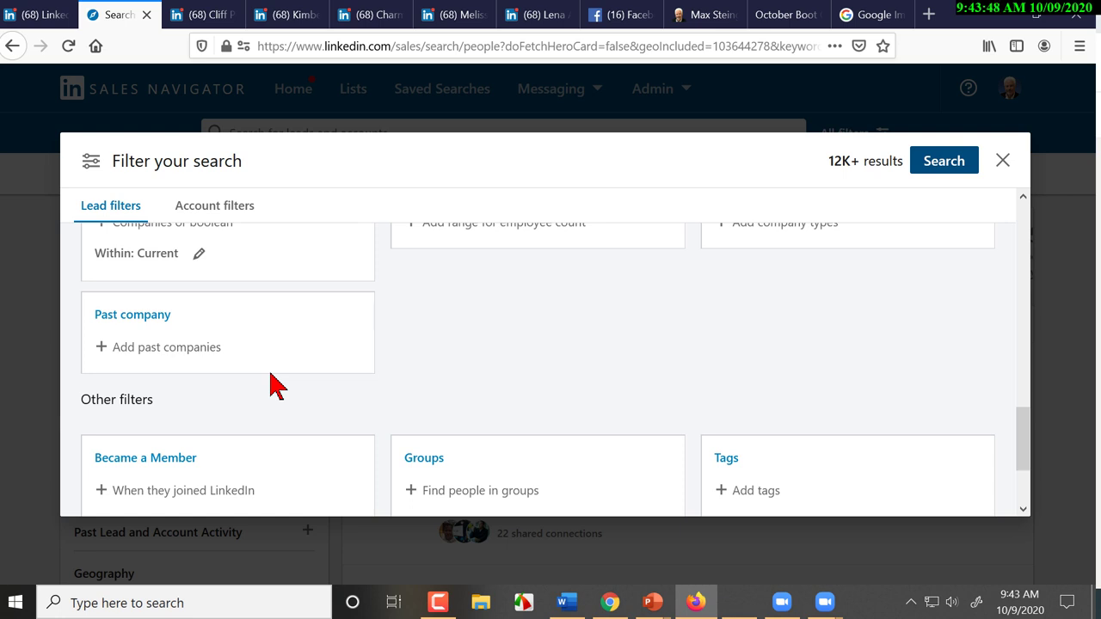
{"action": "scroll", "coordinate": [275, 385], "scroll_direction": "up", "scroll_amount": 1}
{"action": "scroll", "coordinate": [271, 386], "scroll_direction": "up", "scroll_amount": 1}
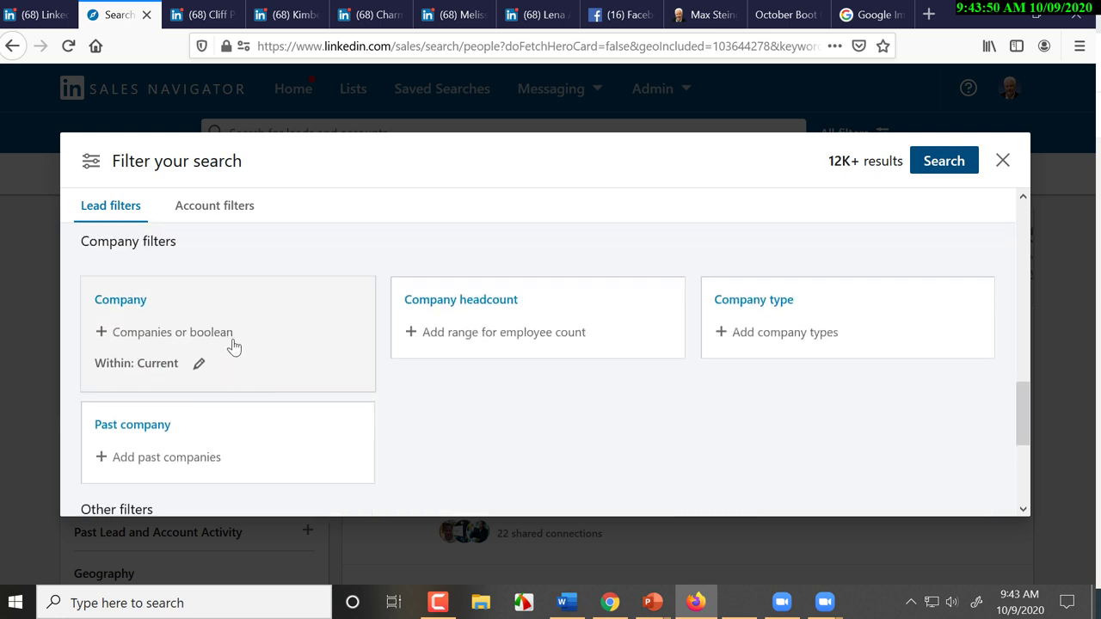
{"action": "scroll", "coordinate": [234, 346], "scroll_direction": "down", "scroll_amount": 3}
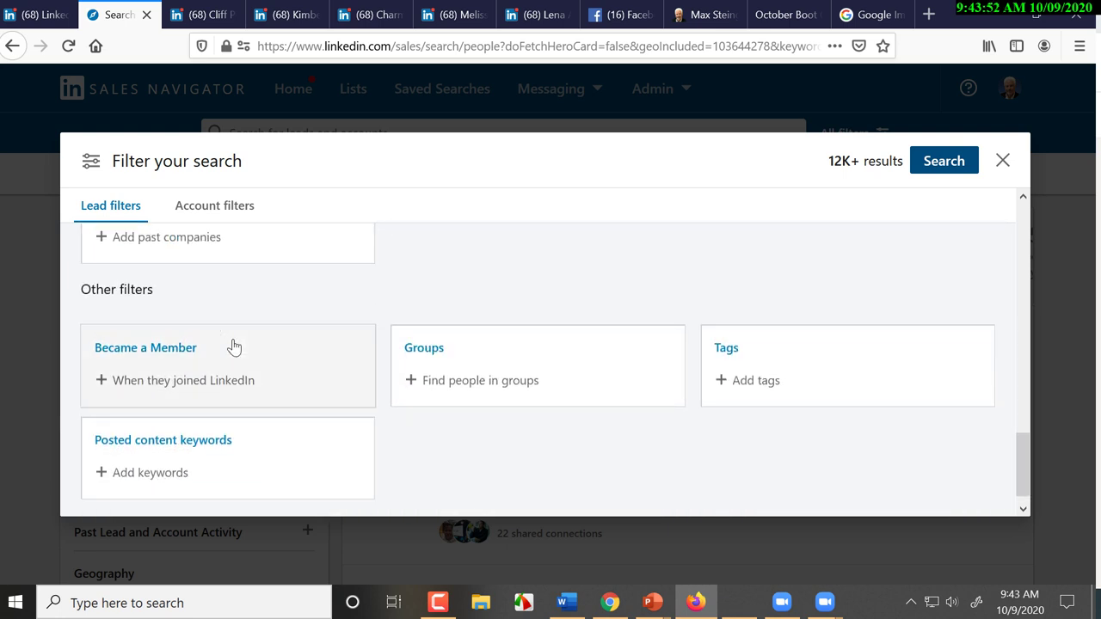
{"action": "scroll", "coordinate": [234, 346], "scroll_direction": "down", "scroll_amount": 1}
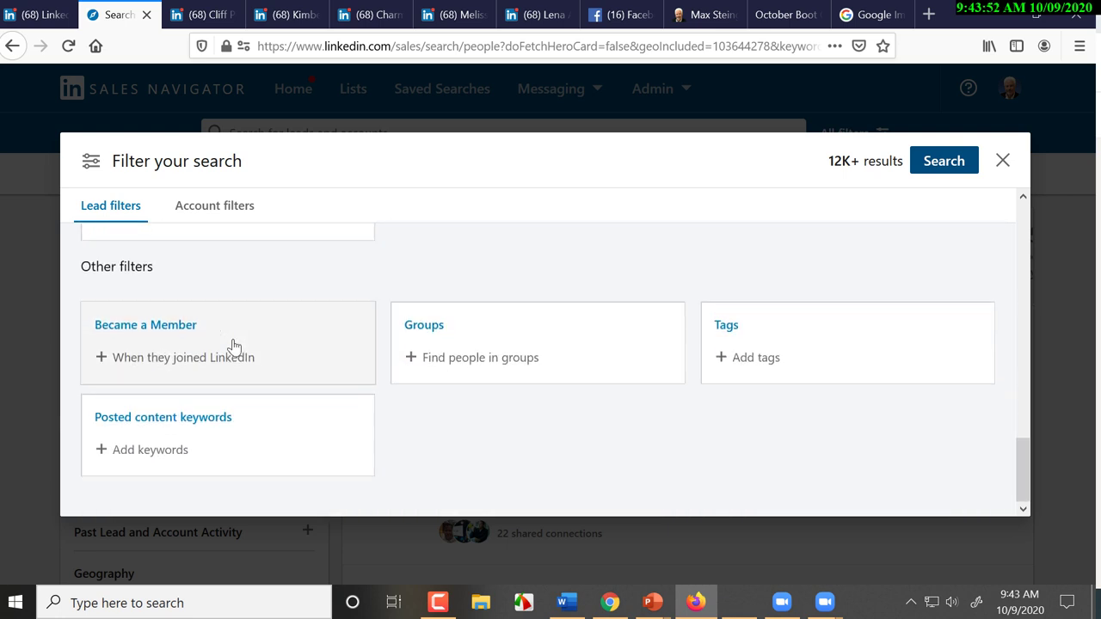
Step: Set the Became a Member filter to 1-3 months ago and run the lead search
{"action": "left_click", "coordinate": [168, 331]}
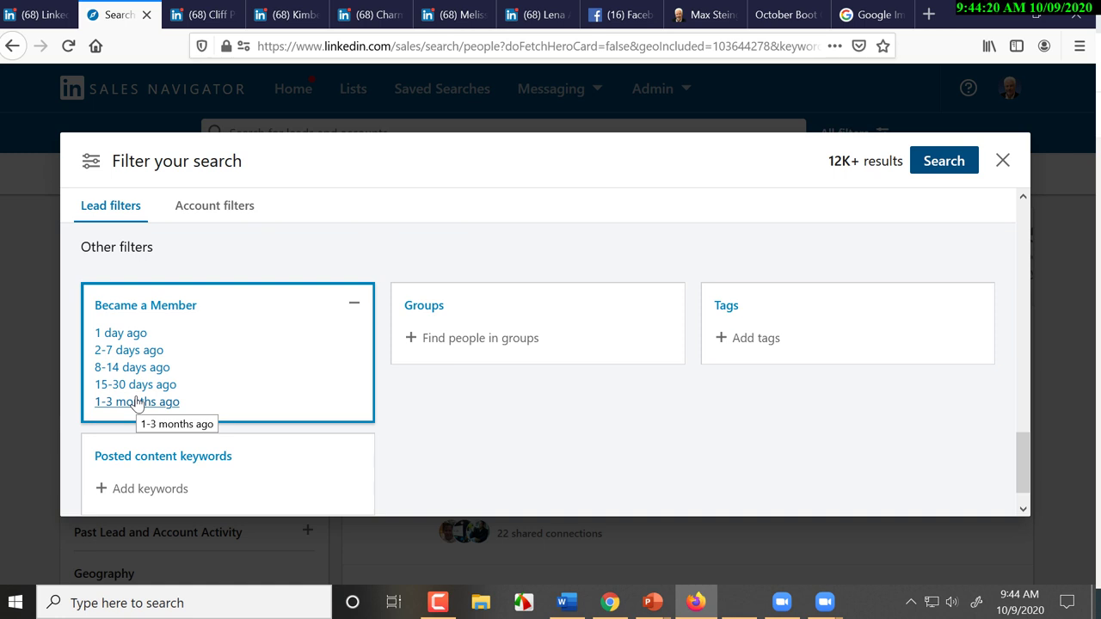
{"action": "left_click", "coordinate": [136, 401]}
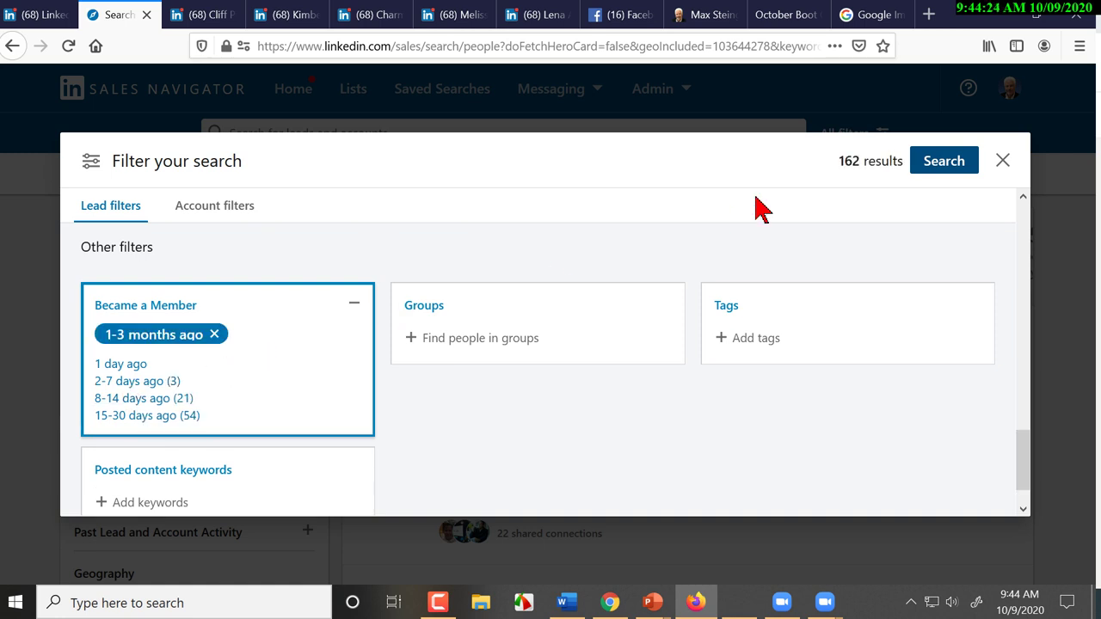
{"action": "left_click", "coordinate": [943, 168]}
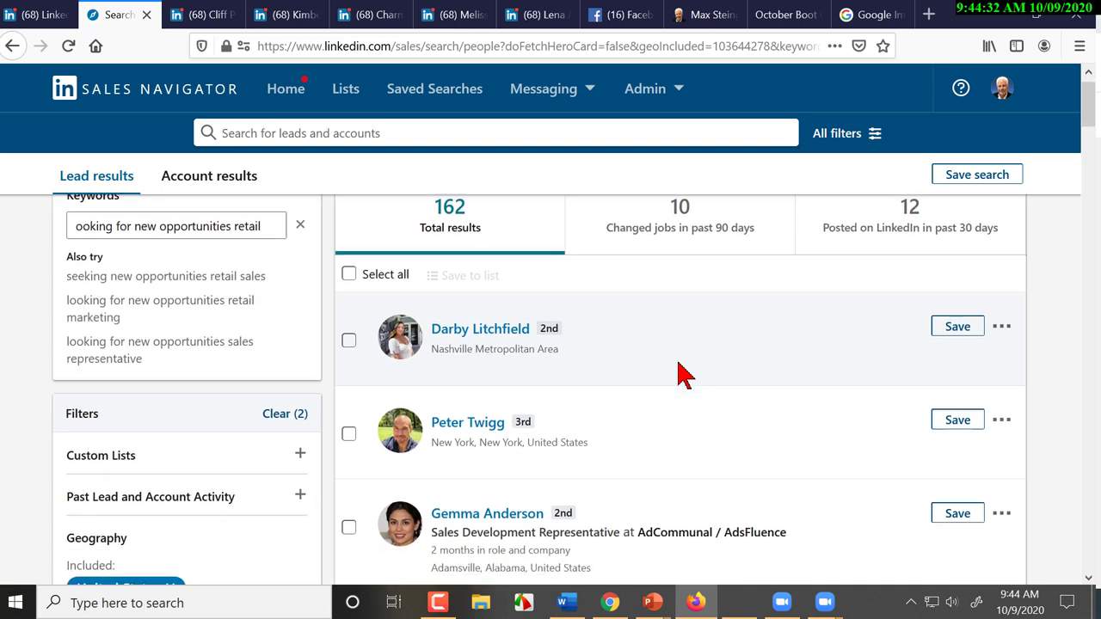
Step: Browse the leads who joined LinkedIn 1-3 months ago, examining their roles, employers and locations
{"action": "scroll", "coordinate": [680, 374], "scroll_direction": "down", "scroll_amount": 2}
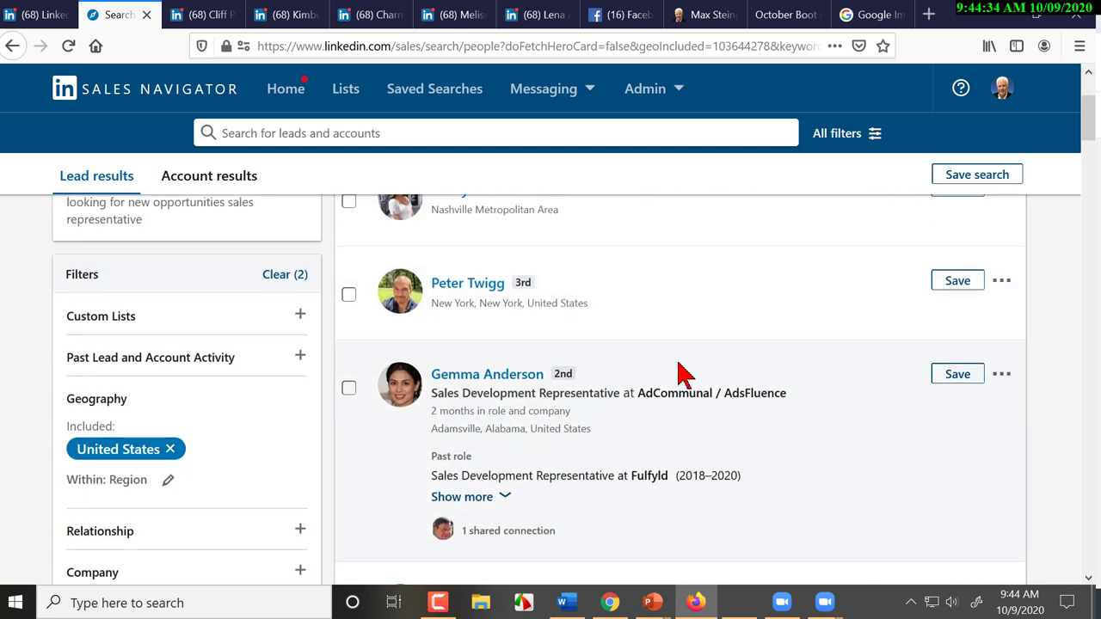
{"action": "scroll", "coordinate": [679, 374], "scroll_direction": "up", "scroll_amount": 2}
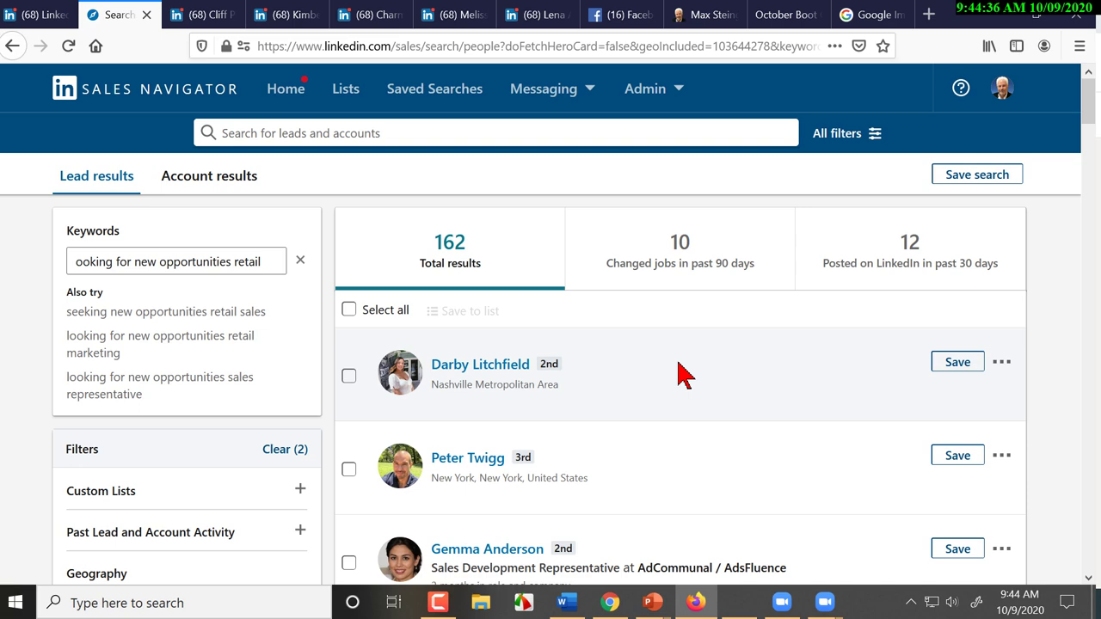
{"action": "scroll", "coordinate": [679, 374], "scroll_direction": "down", "scroll_amount": 2}
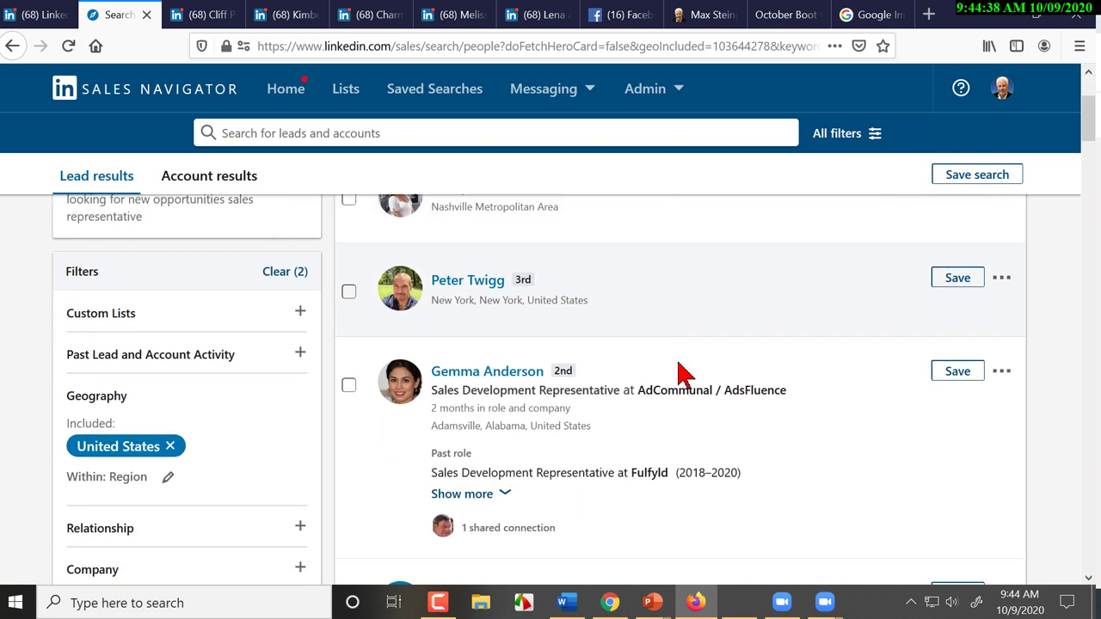
{"action": "scroll", "coordinate": [680, 374], "scroll_direction": "down", "scroll_amount": 1}
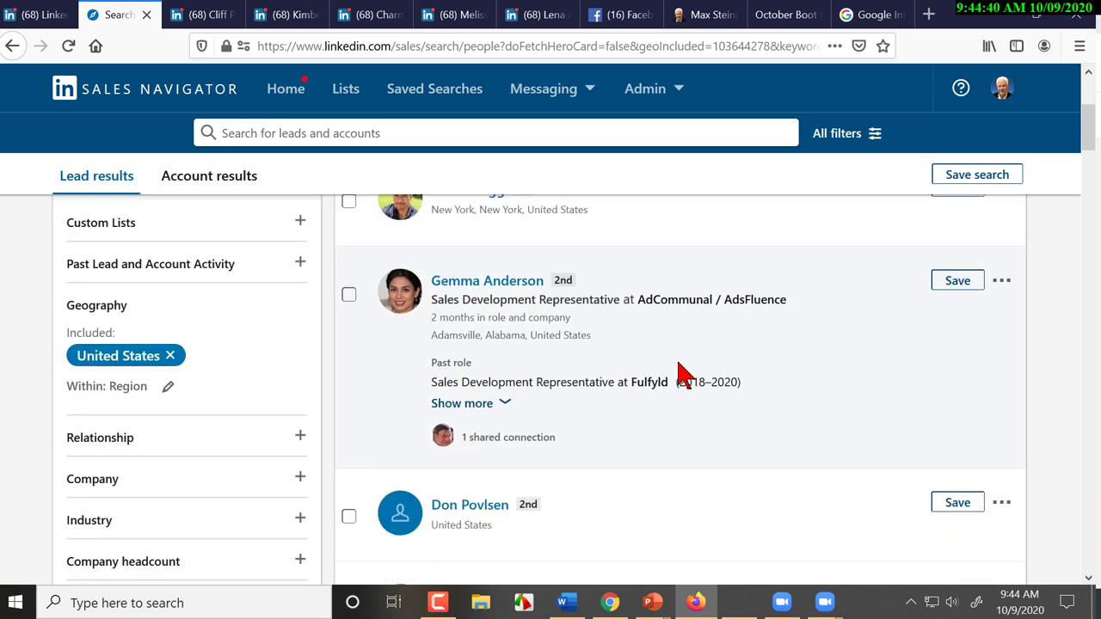
{"action": "scroll", "coordinate": [680, 374], "scroll_direction": "down", "scroll_amount": 1}
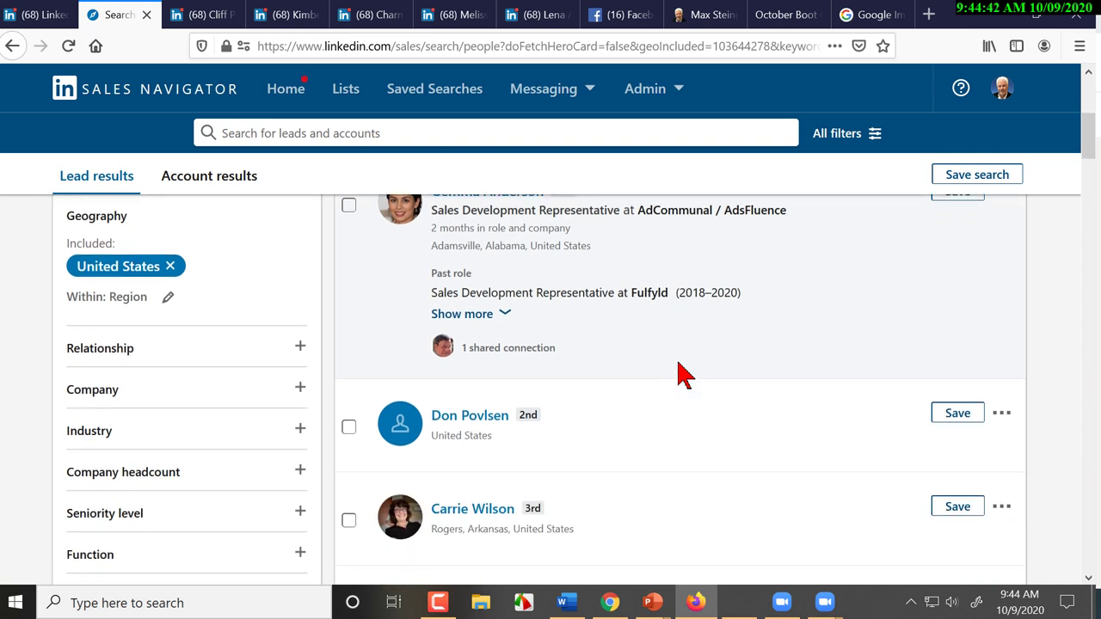
{"action": "scroll", "coordinate": [680, 374], "scroll_direction": "down", "scroll_amount": 1}
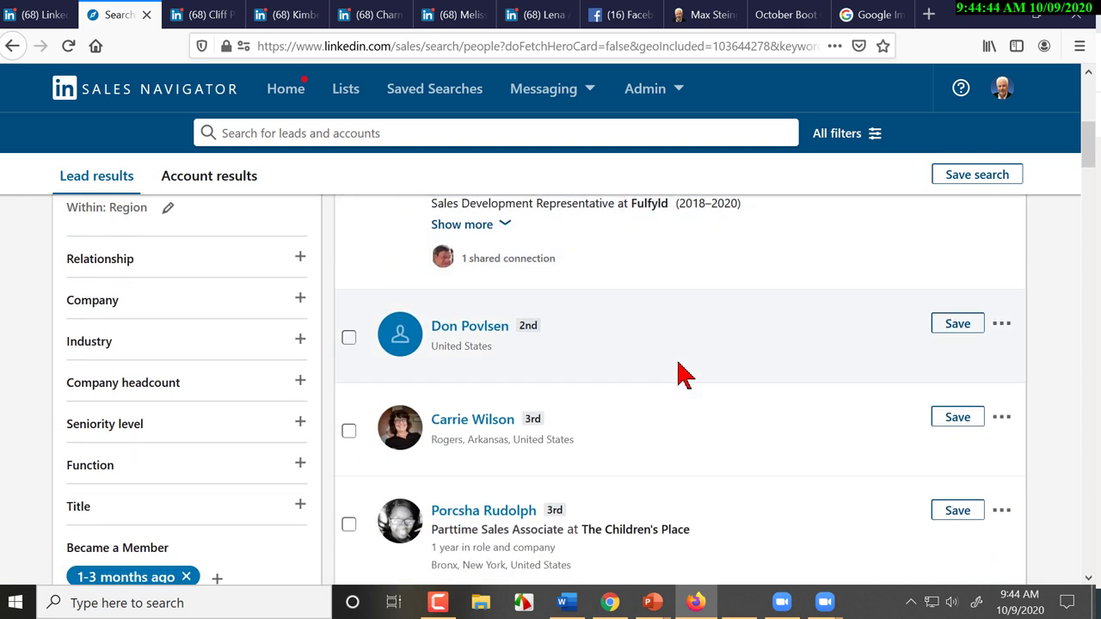
{"action": "scroll", "coordinate": [679, 374], "scroll_direction": "down", "scroll_amount": 2}
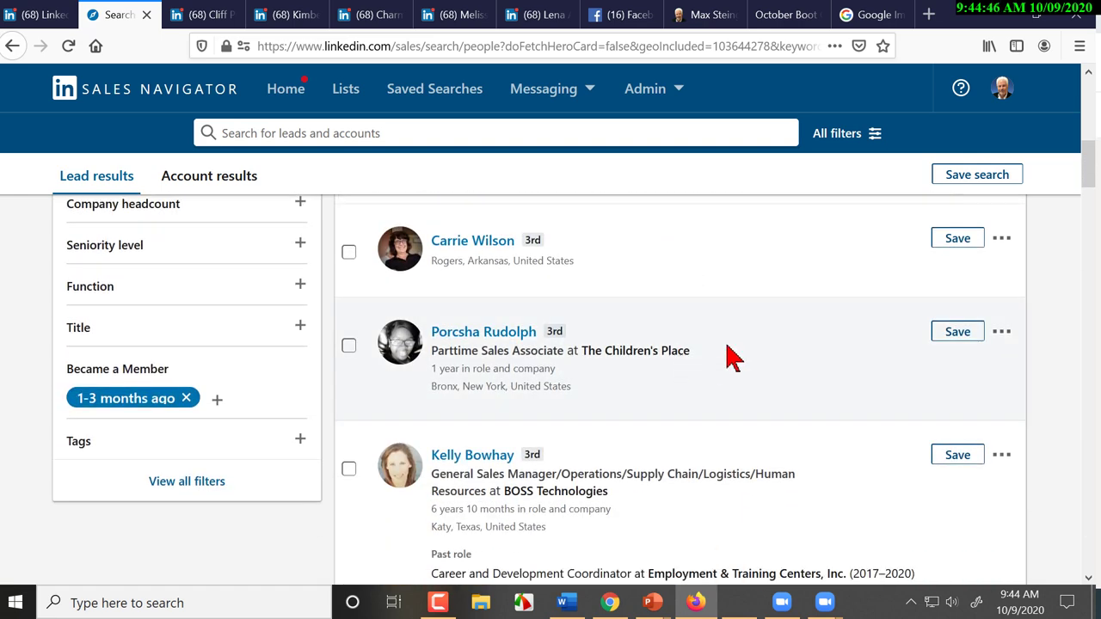
{"action": "scroll", "coordinate": [729, 358], "scroll_direction": "down", "scroll_amount": 2}
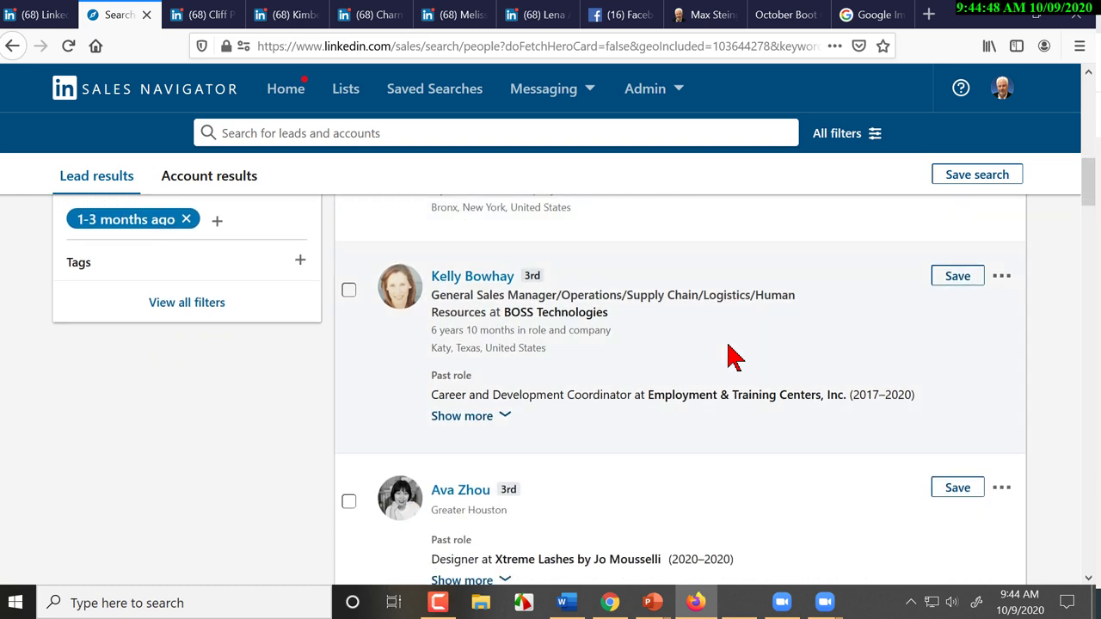
{"action": "scroll", "coordinate": [728, 357], "scroll_direction": "down", "scroll_amount": 2}
{"action": "scroll", "coordinate": [729, 358], "scroll_direction": "down", "scroll_amount": 1}
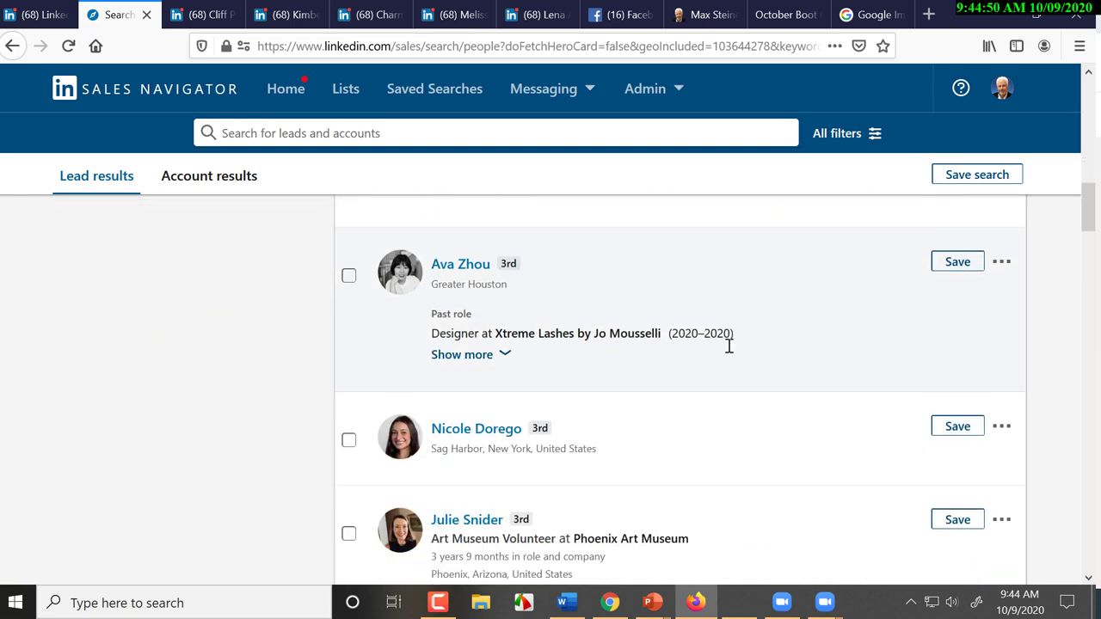
{"action": "scroll", "coordinate": [729, 357], "scroll_direction": "down", "scroll_amount": 2}
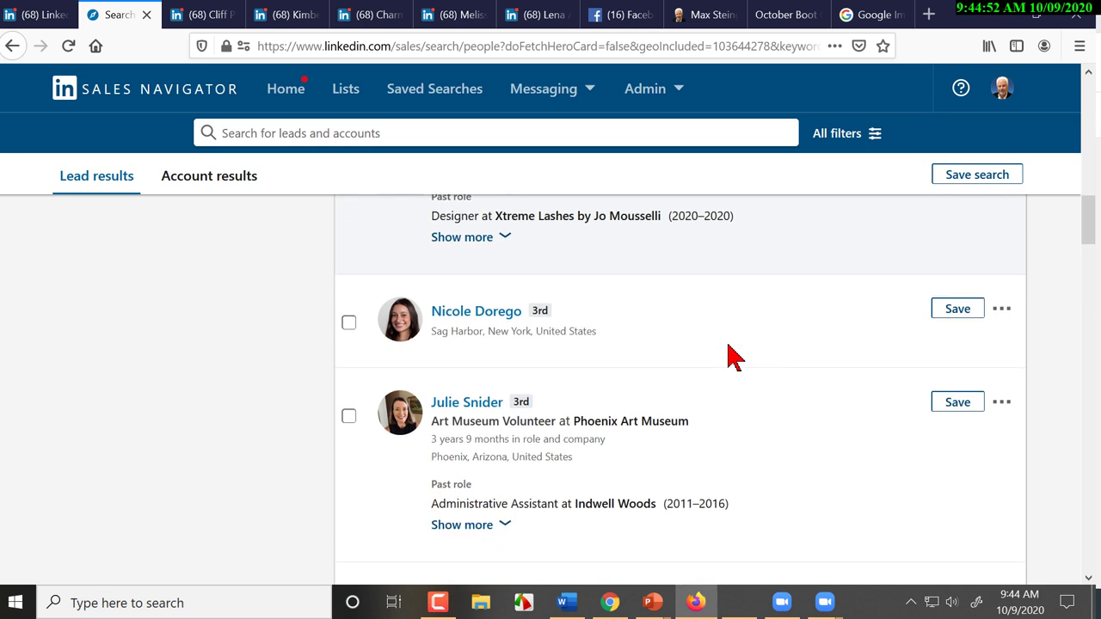
{"action": "scroll", "coordinate": [728, 358], "scroll_direction": "down", "scroll_amount": 1}
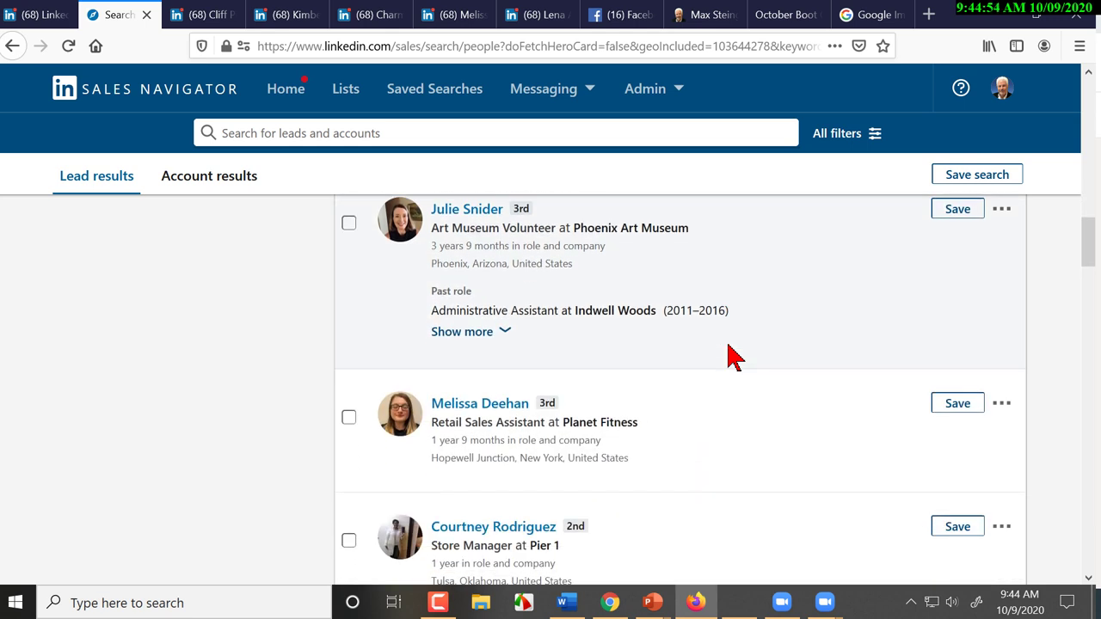
{"action": "scroll", "coordinate": [729, 358], "scroll_direction": "down", "scroll_amount": 1}
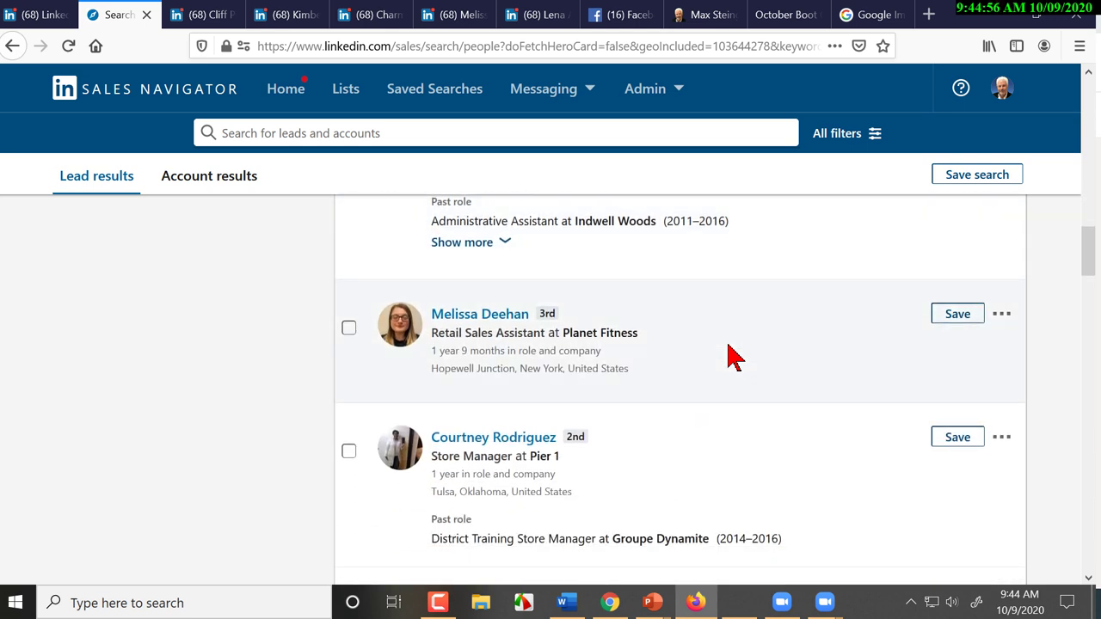